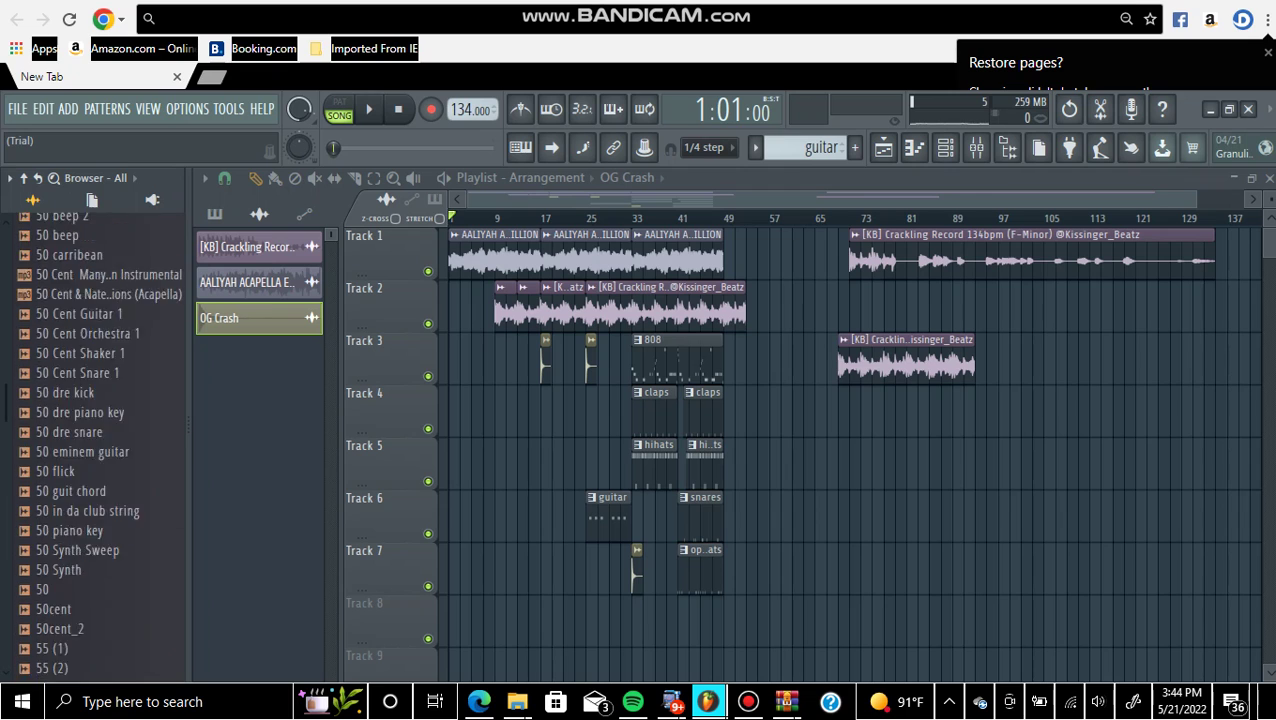
Preview the AALIYAH ACAPELLA EDIT ONE IN A MILLION sample in the browser and place it on Track 5 at bar 132
scroll(100, 445, down, 10)
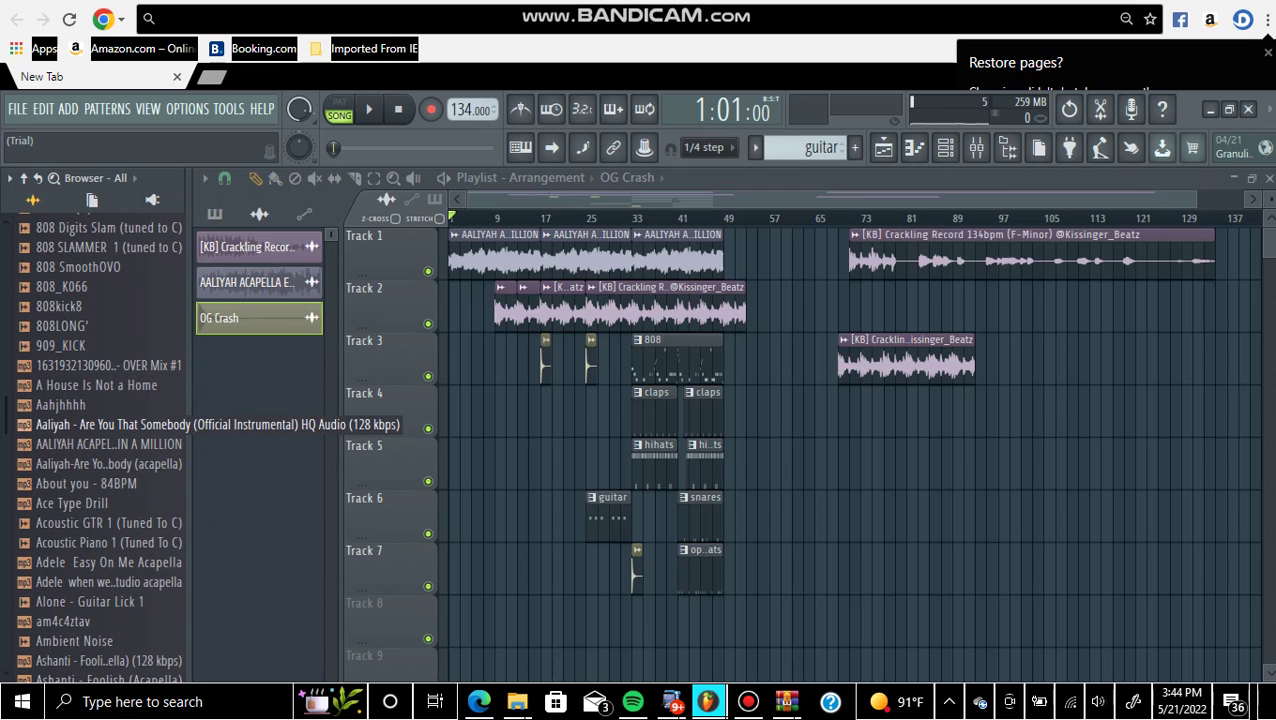
click(110, 444)
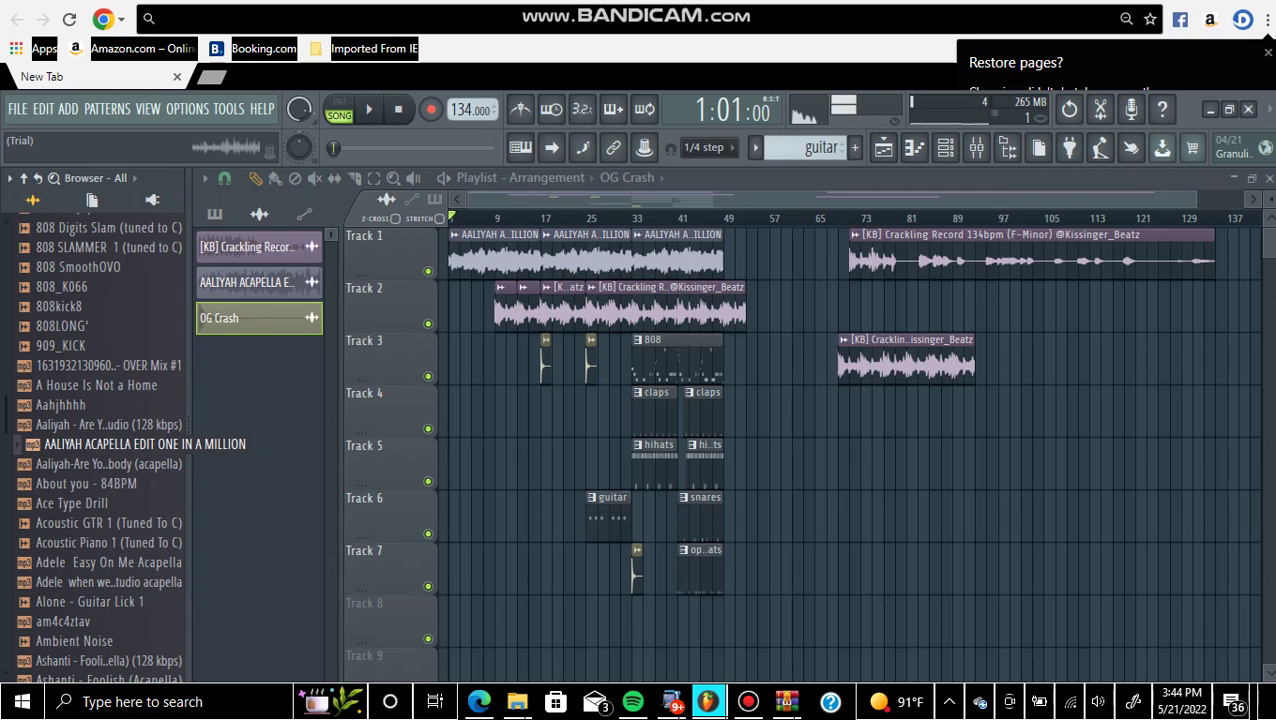
drag(140, 444, 1140, 463)
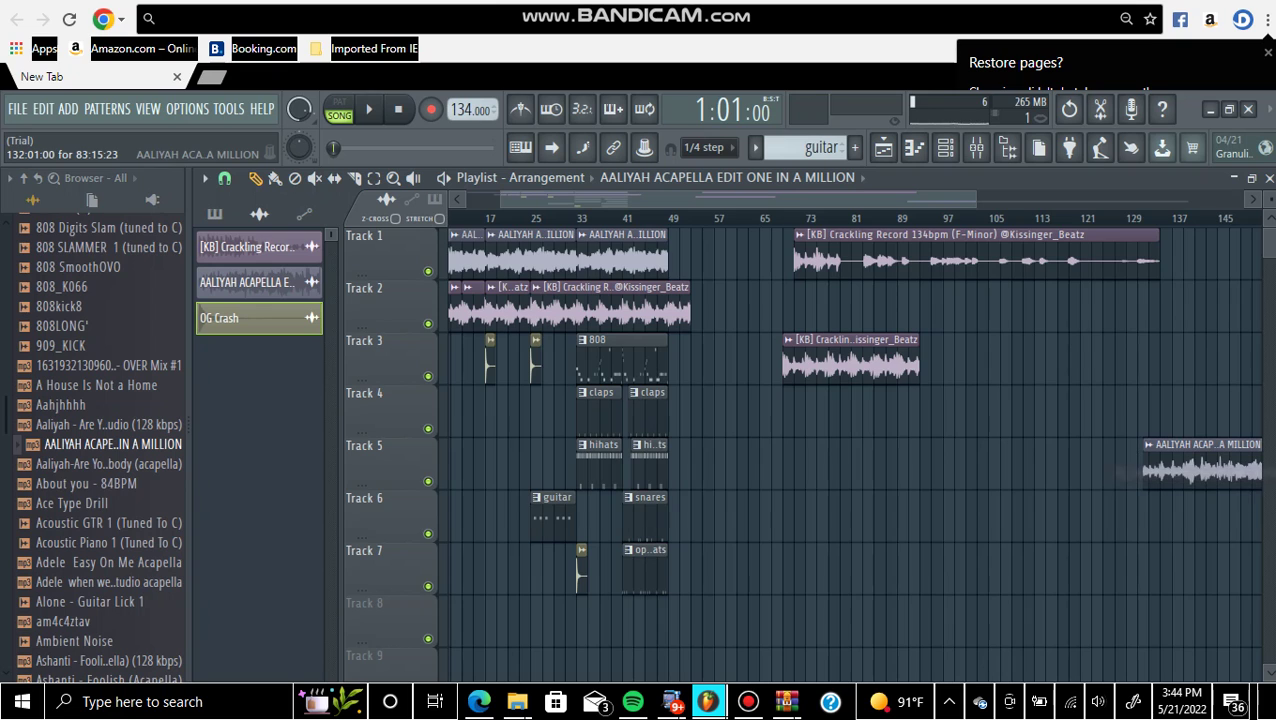
scroll(1150, 518, right, 10)
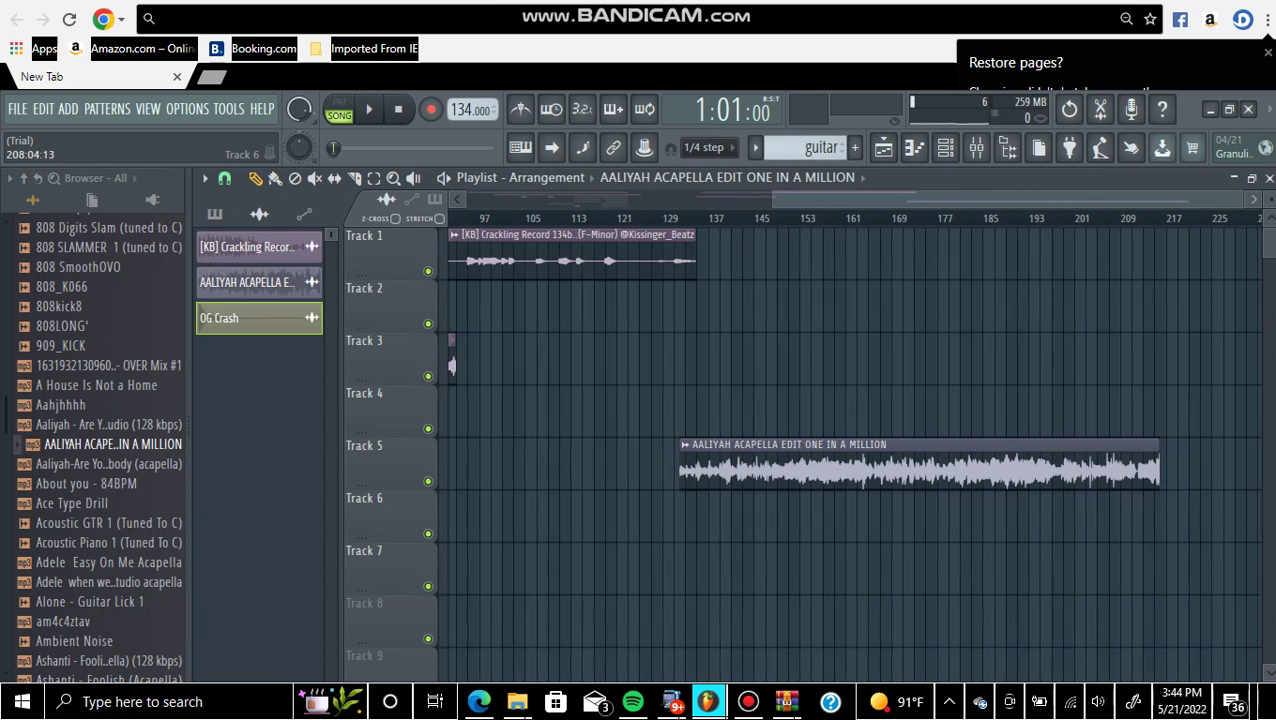
Play the acapella clip on Track 5 and move its start to bar 133
key(space)
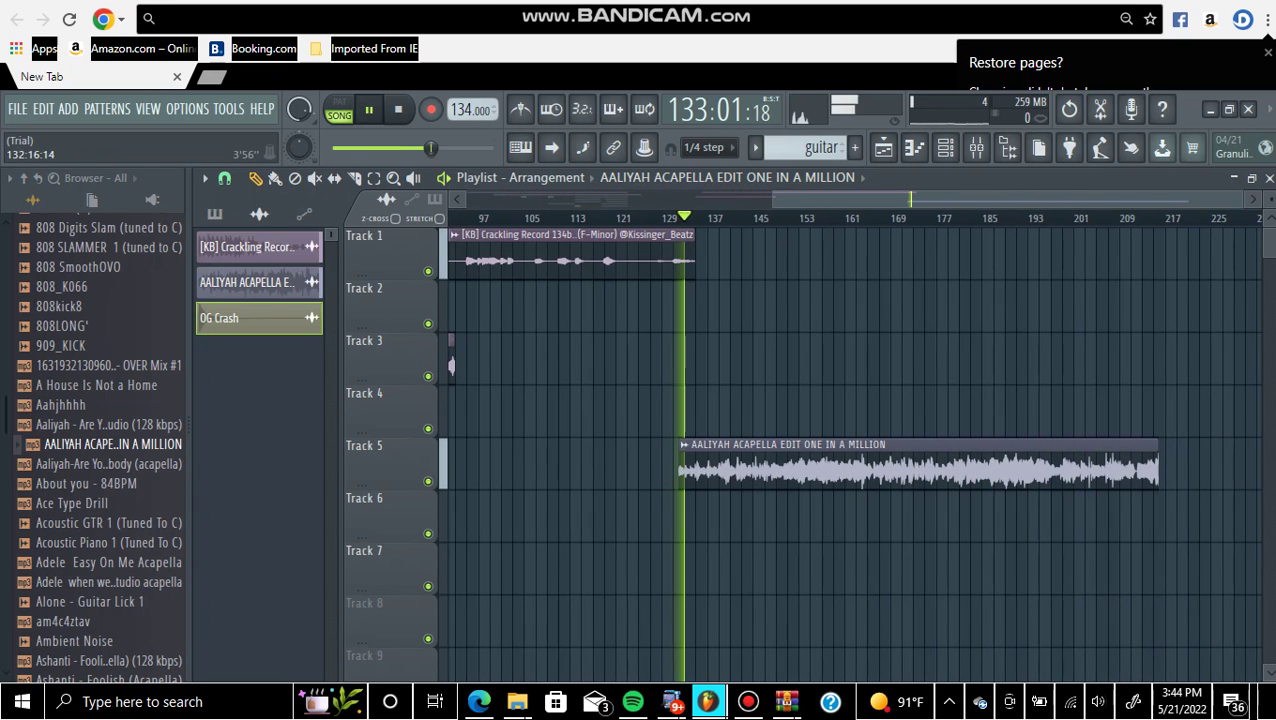
drag(748, 464, 754, 464)
scroll(755, 470, up, 5)
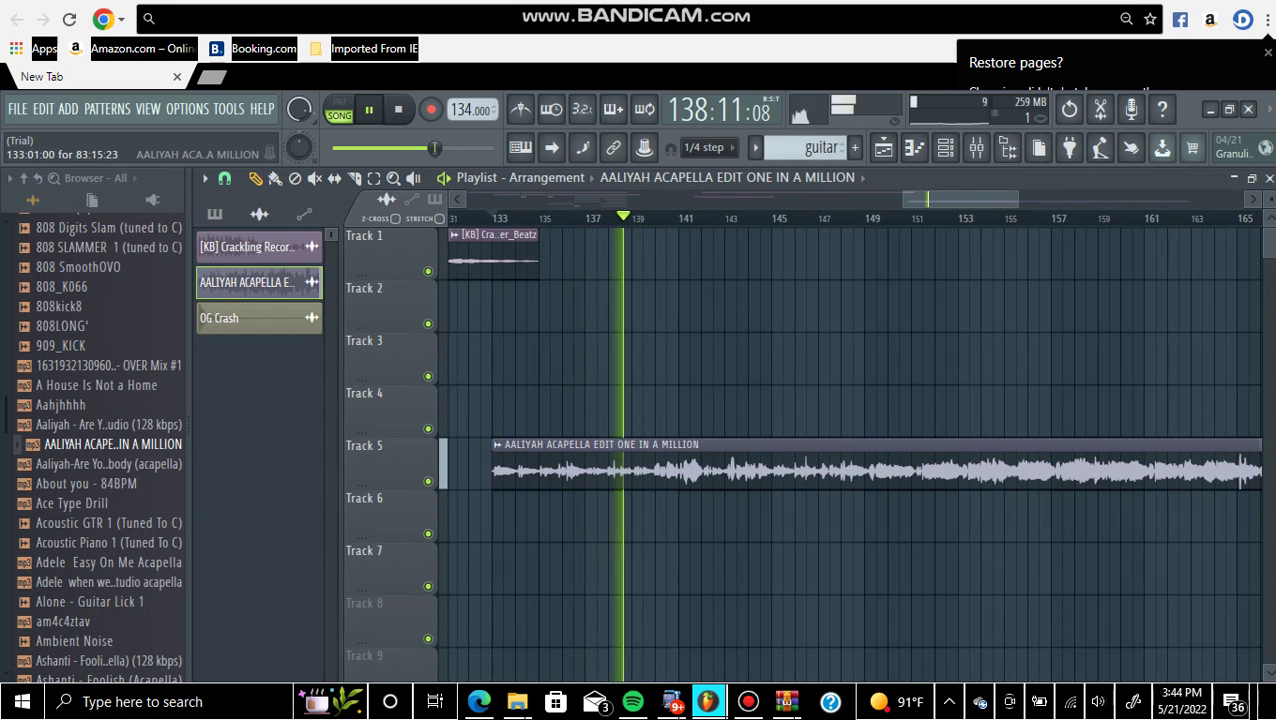
key(space)
scroll(495, 515, up, 3)
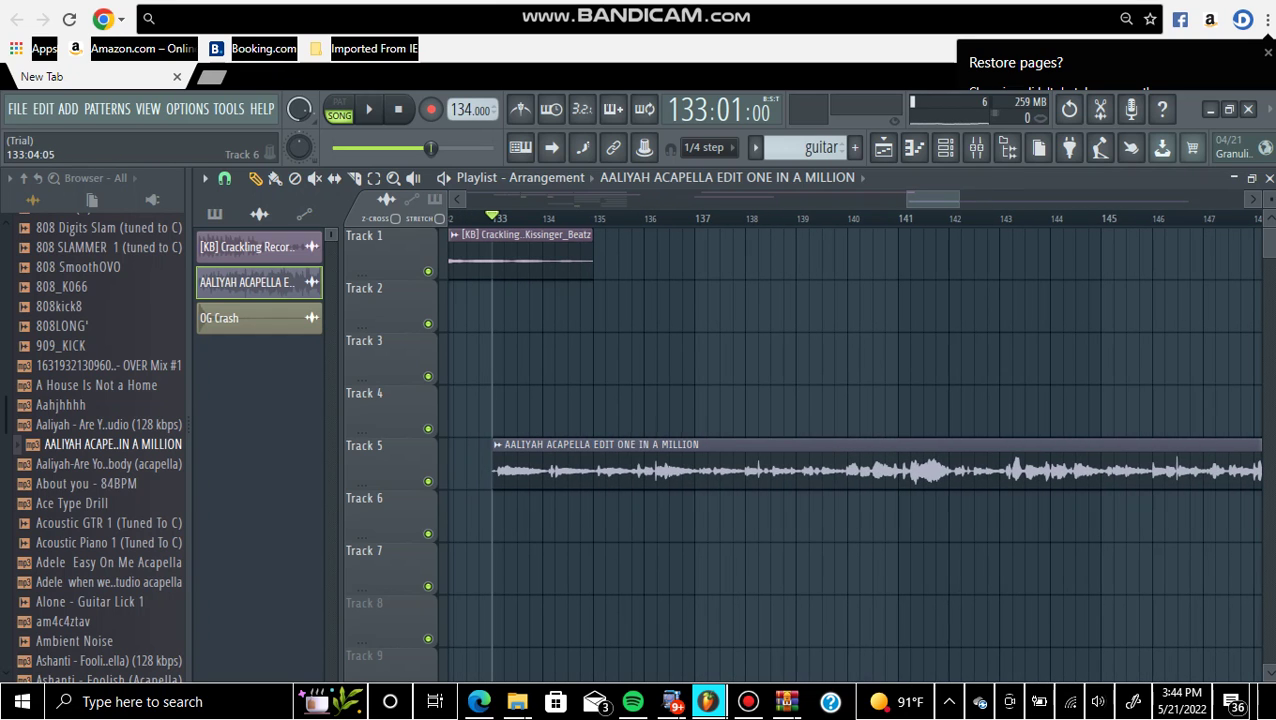
Replay the acapella's opening and shift the clip on Track 5 so it starts at 133:05:00
mouse_move(520, 470)
mouse_down()
mouse_move(545, 470)
mouse_move(520, 470)
mouse_up()
key(space)
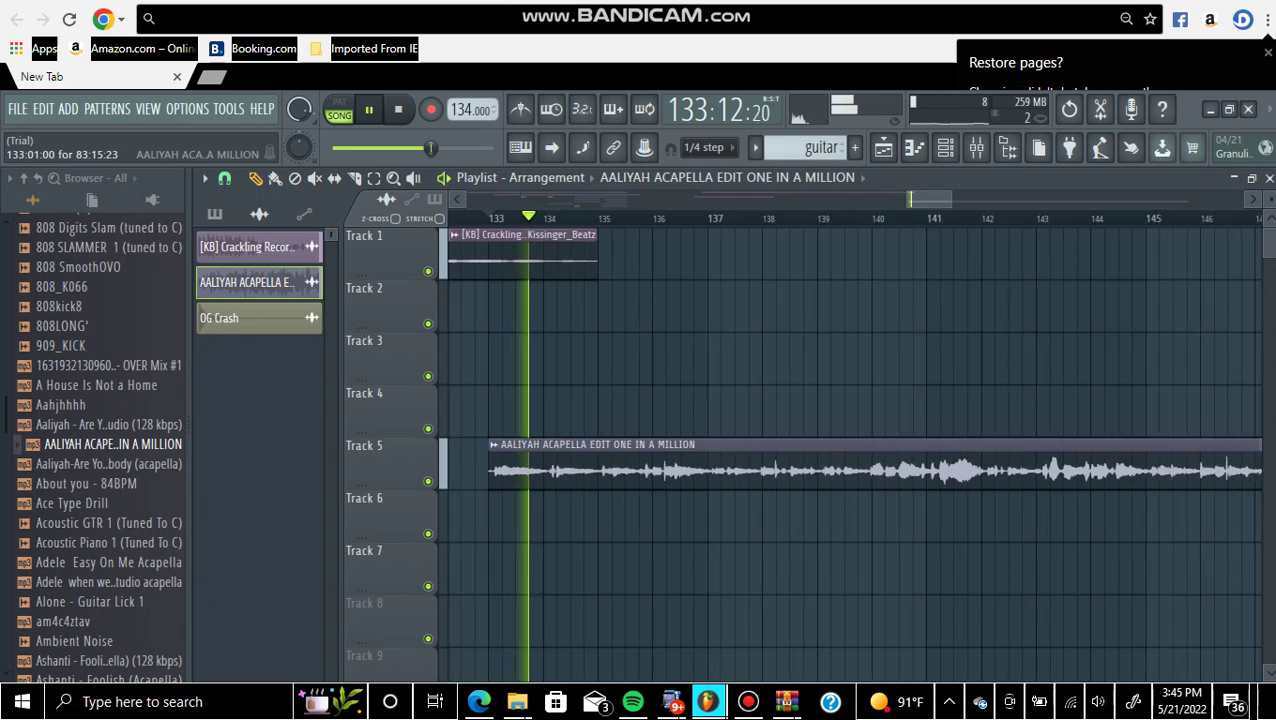
key(Page_Up)
key(space)
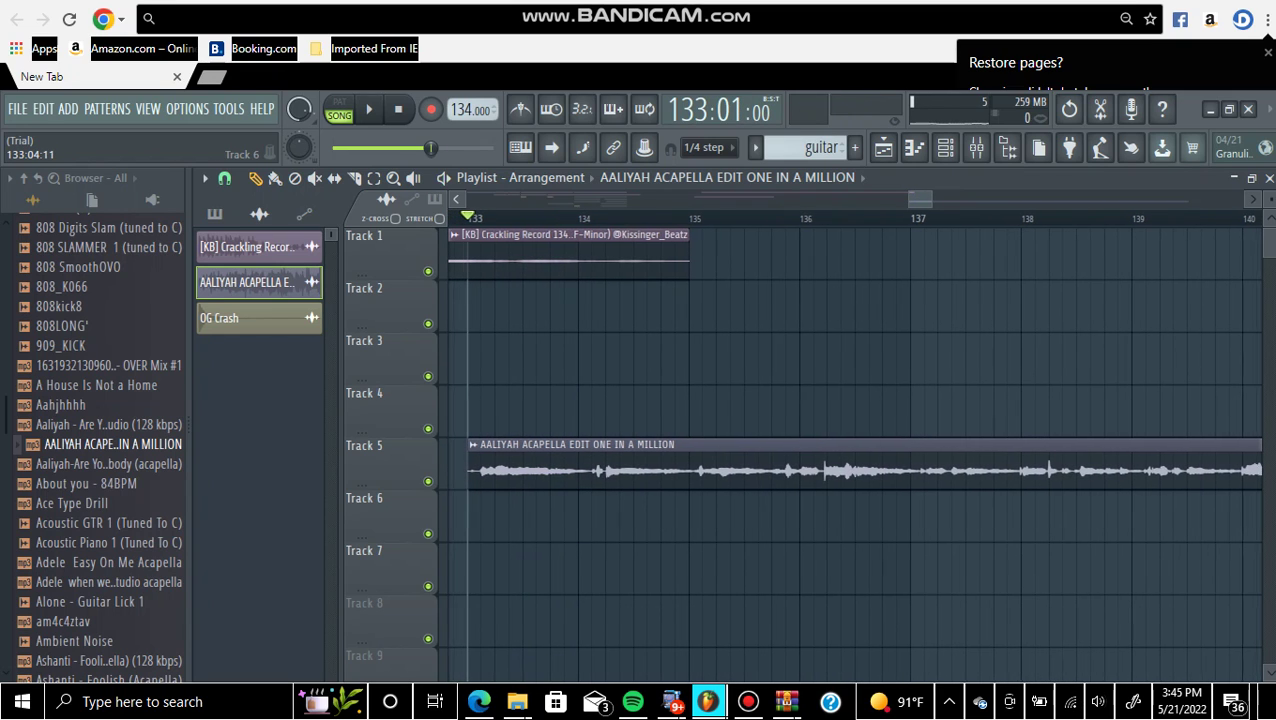
key(shift+Right)
key(shift+Right)
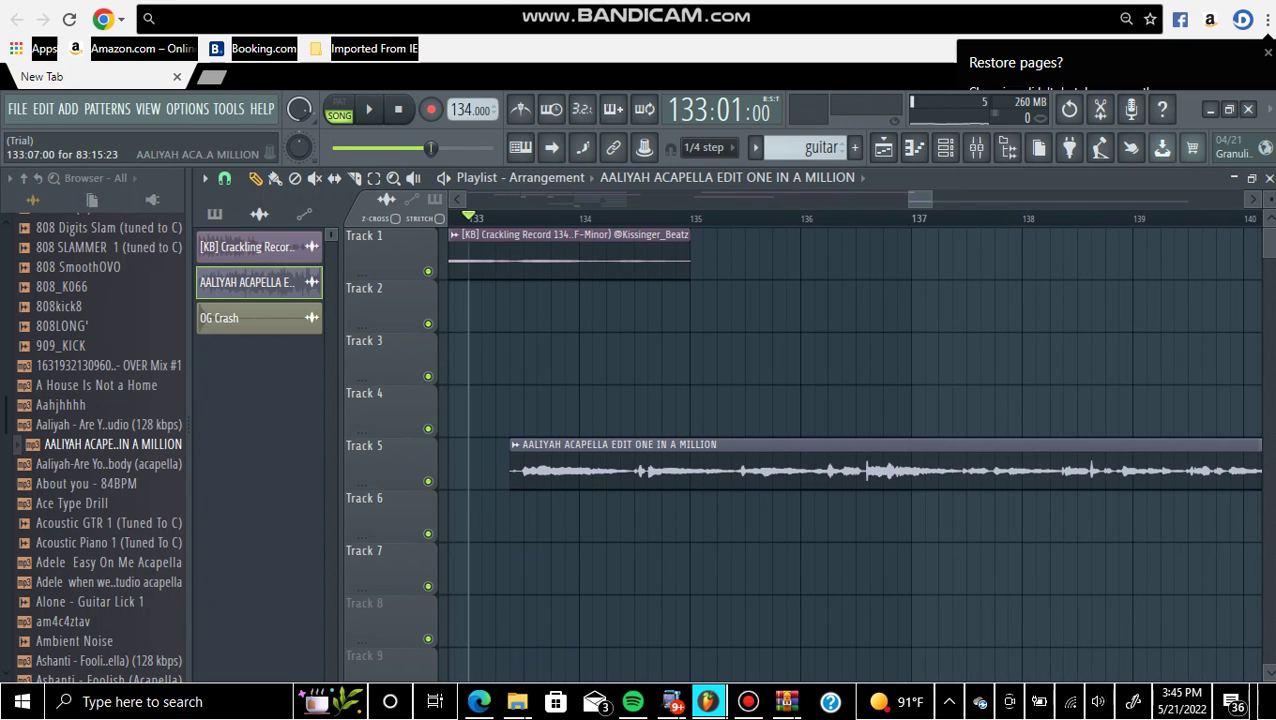
key(shift+Left)
key(Page_Down)
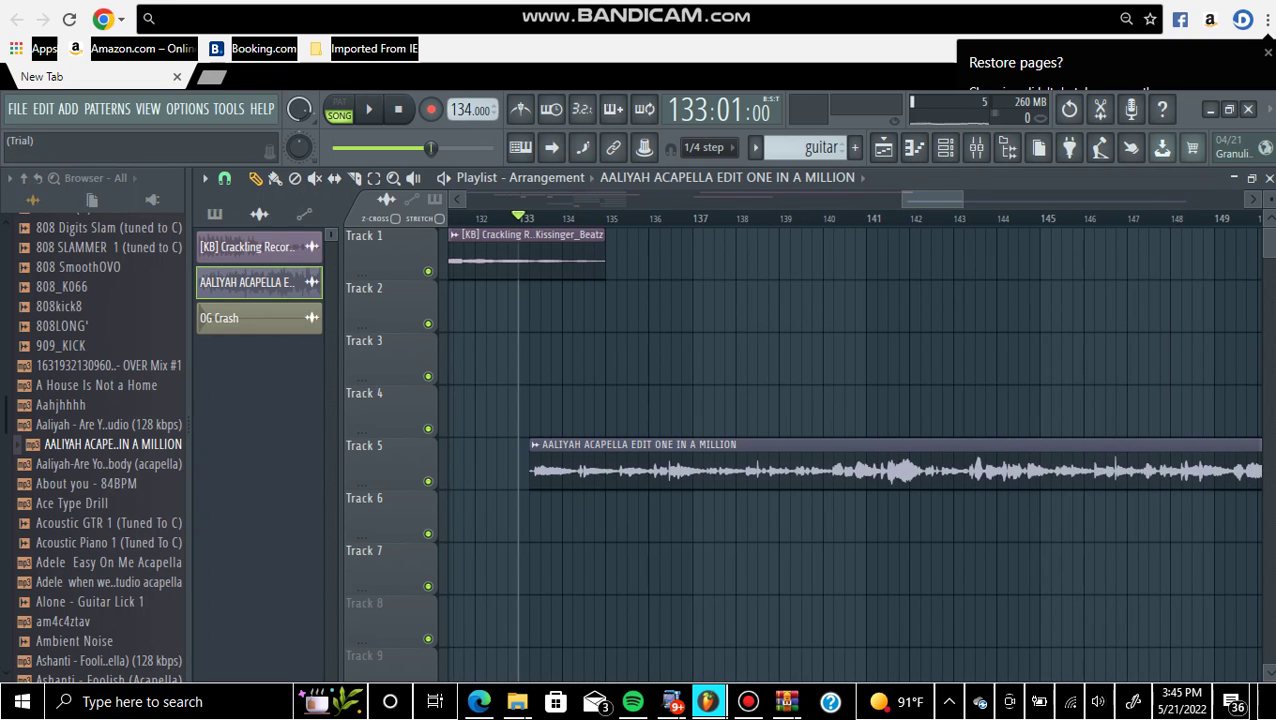
Mute Track 1, turn on the metronome and play the acapella against it
click(428, 271)
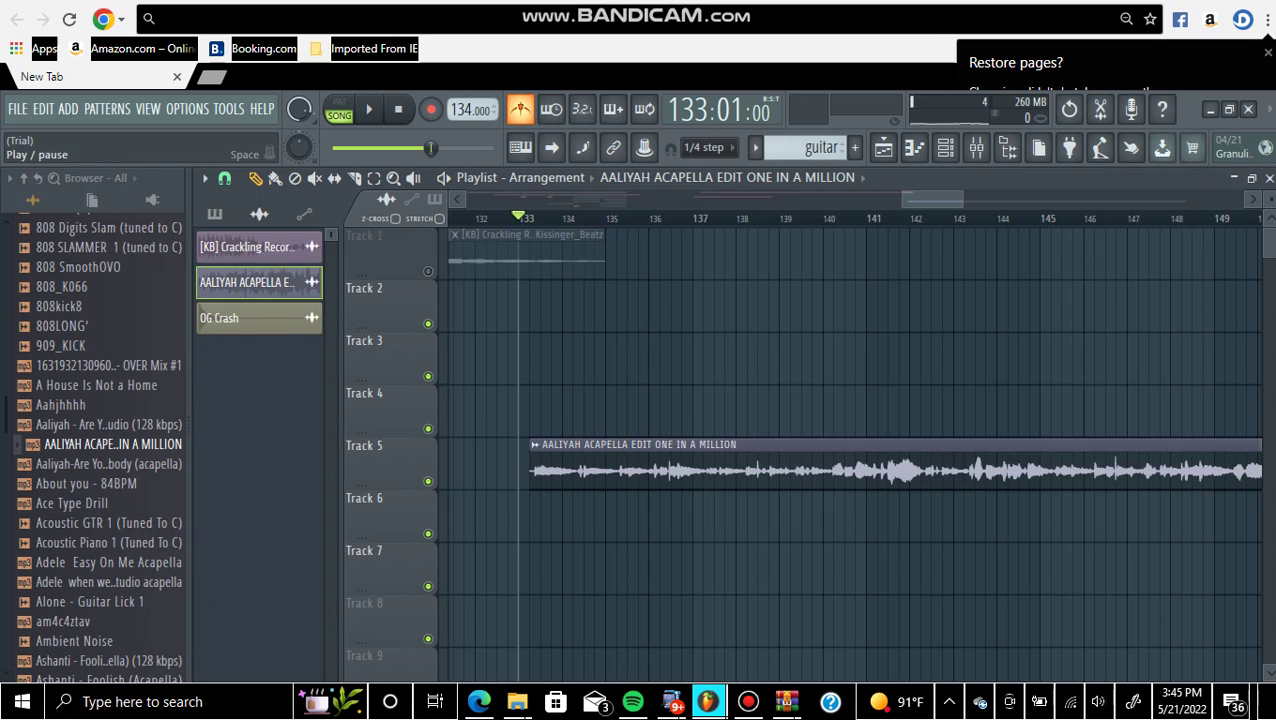
click(369, 109)
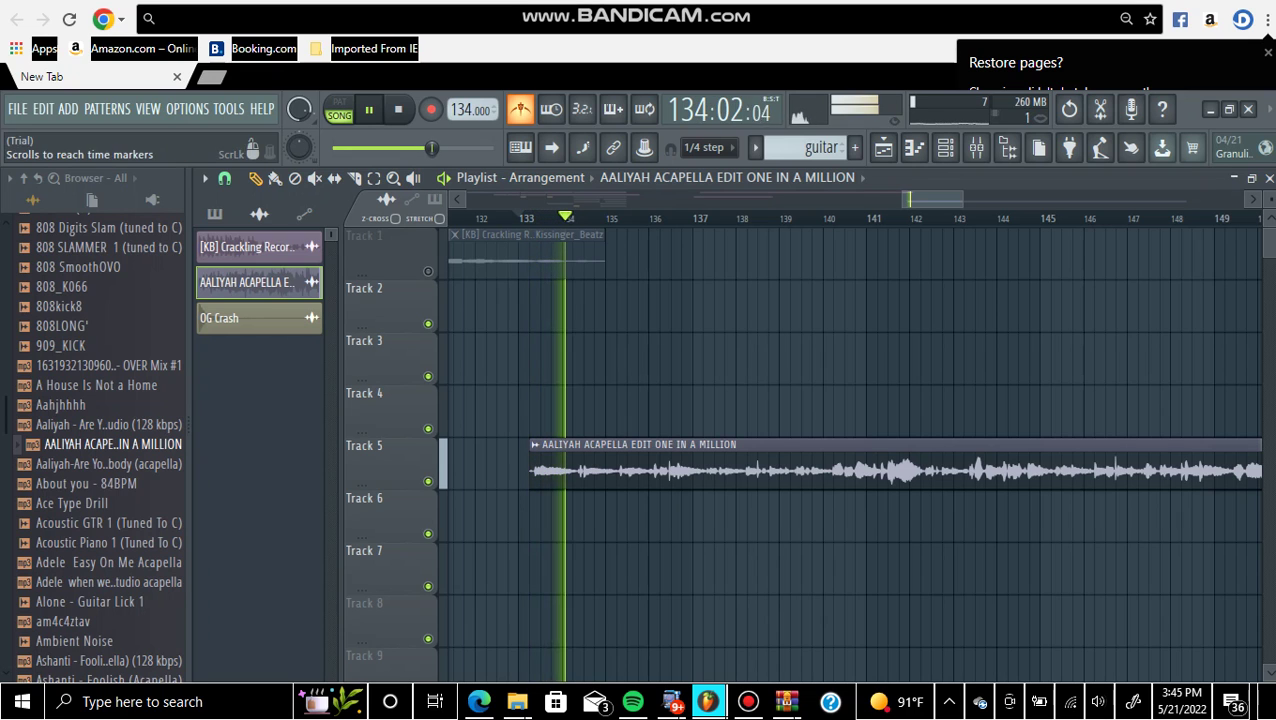
scroll(677, 358, down, 3)
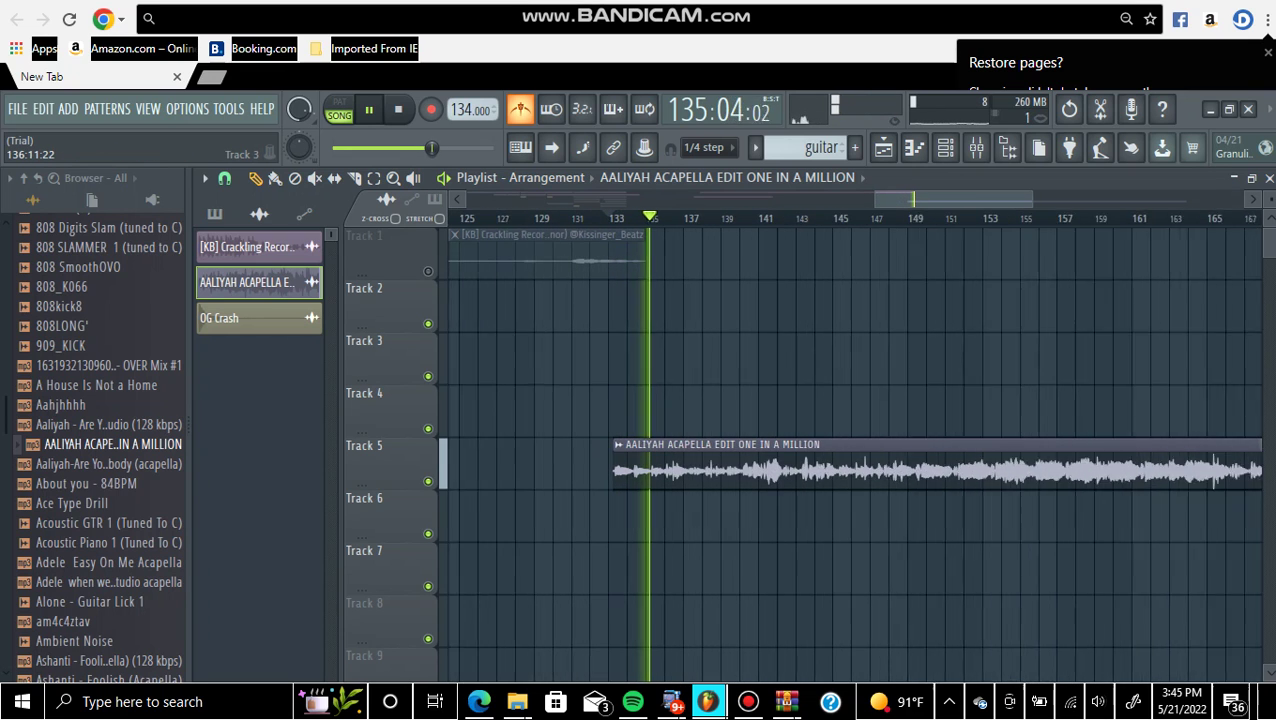
scroll(682, 358, down, 1)
Inspect the acapella channel's sample and time-stretching settings, starting from the Channel rack, and close them
click(945, 148)
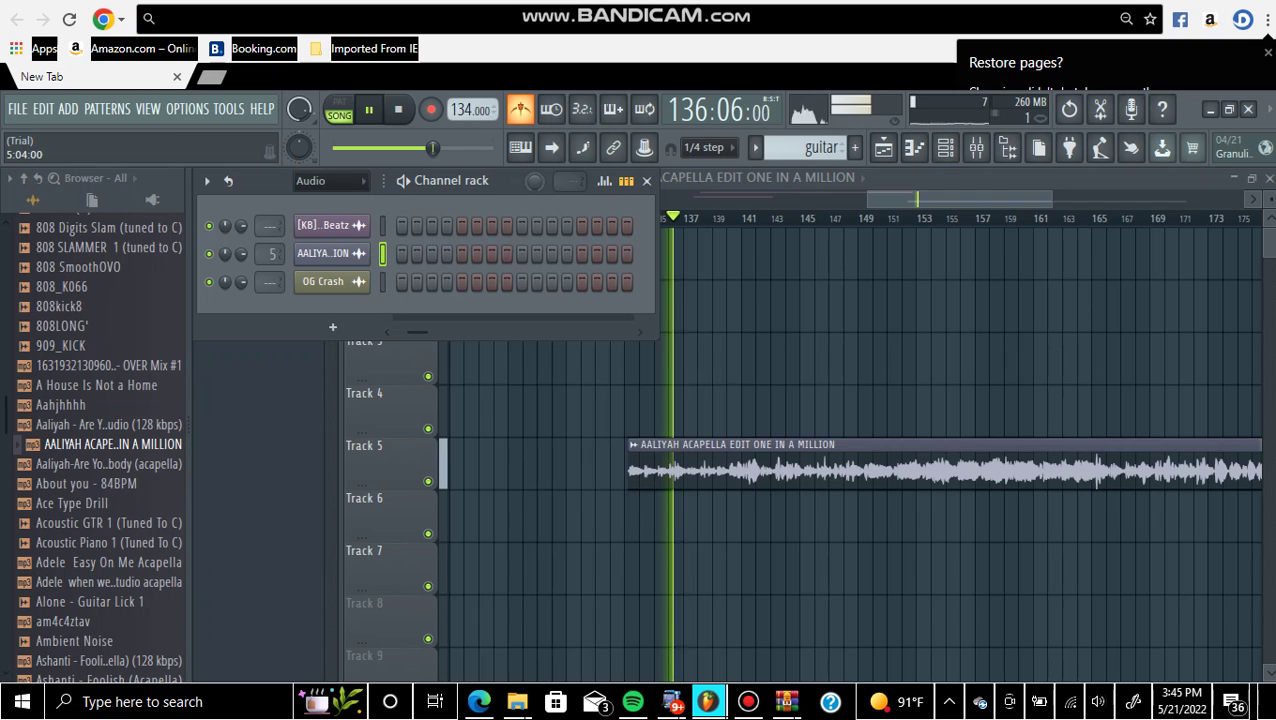
click(324, 254)
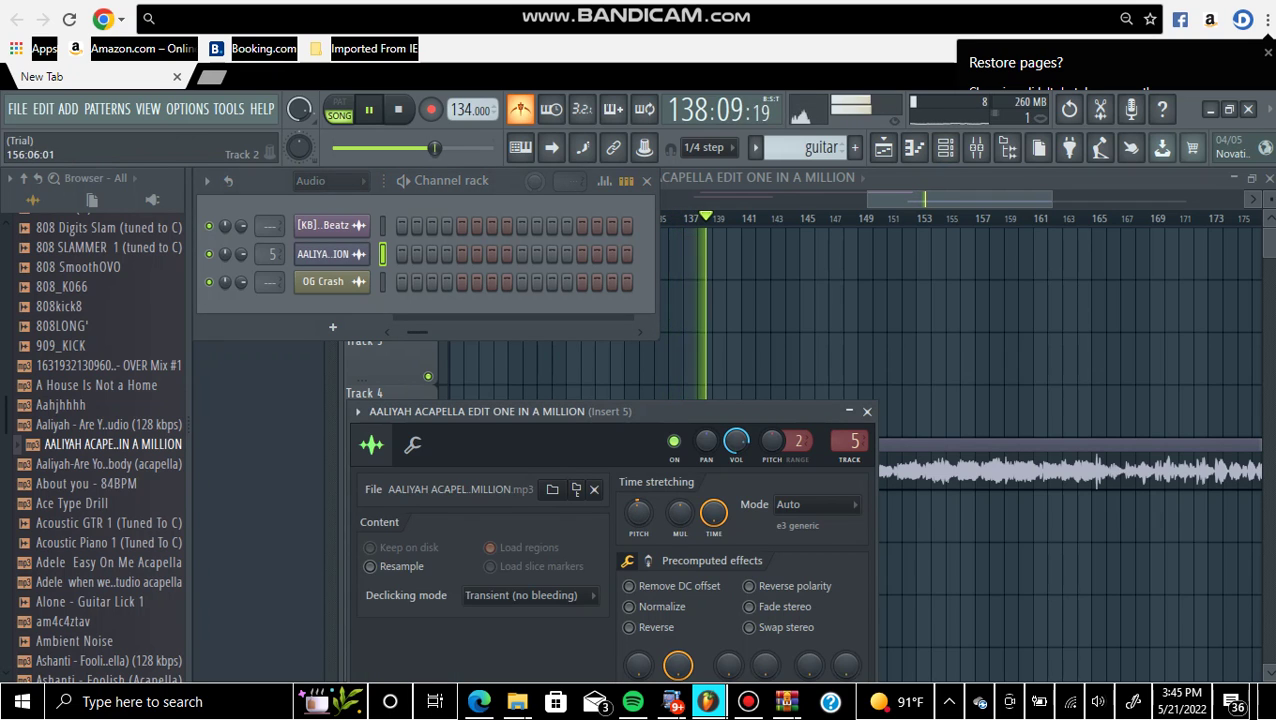
click(867, 411)
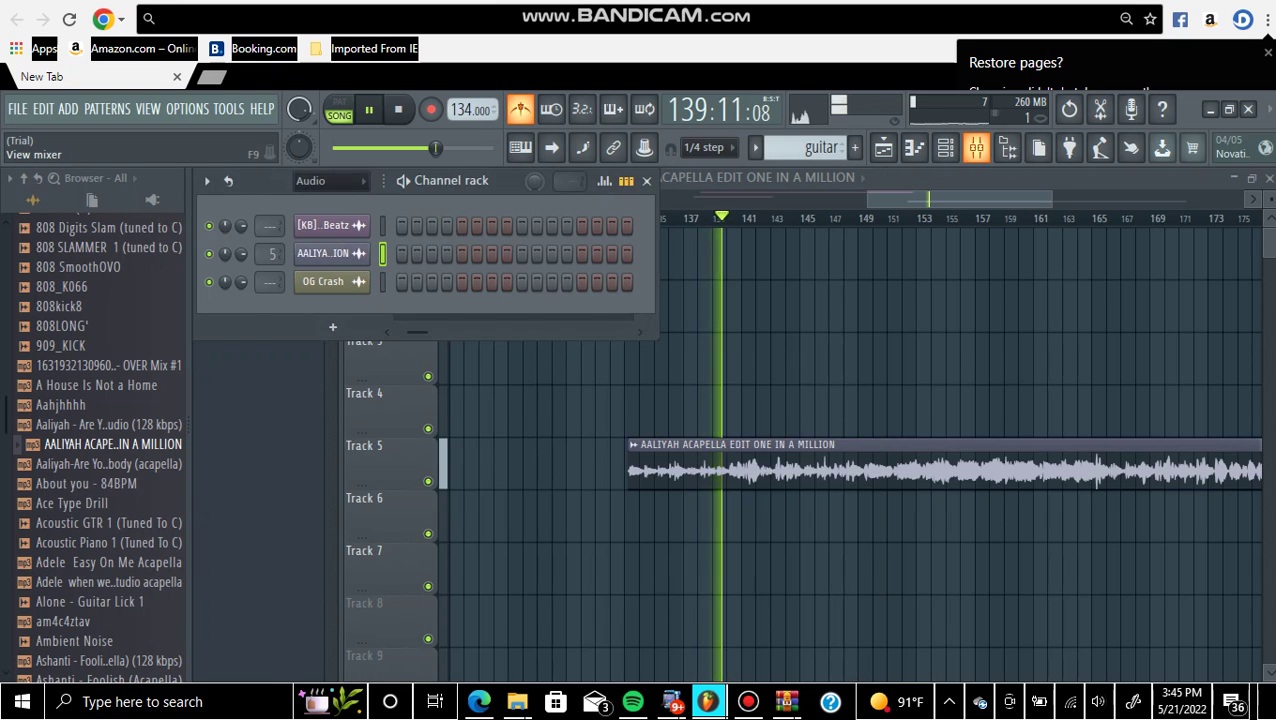
Examine the Fruity parametric EQ 2 and Fruity Love Philter effects on mixer Insert 5, and return to the playlist
key(F9)
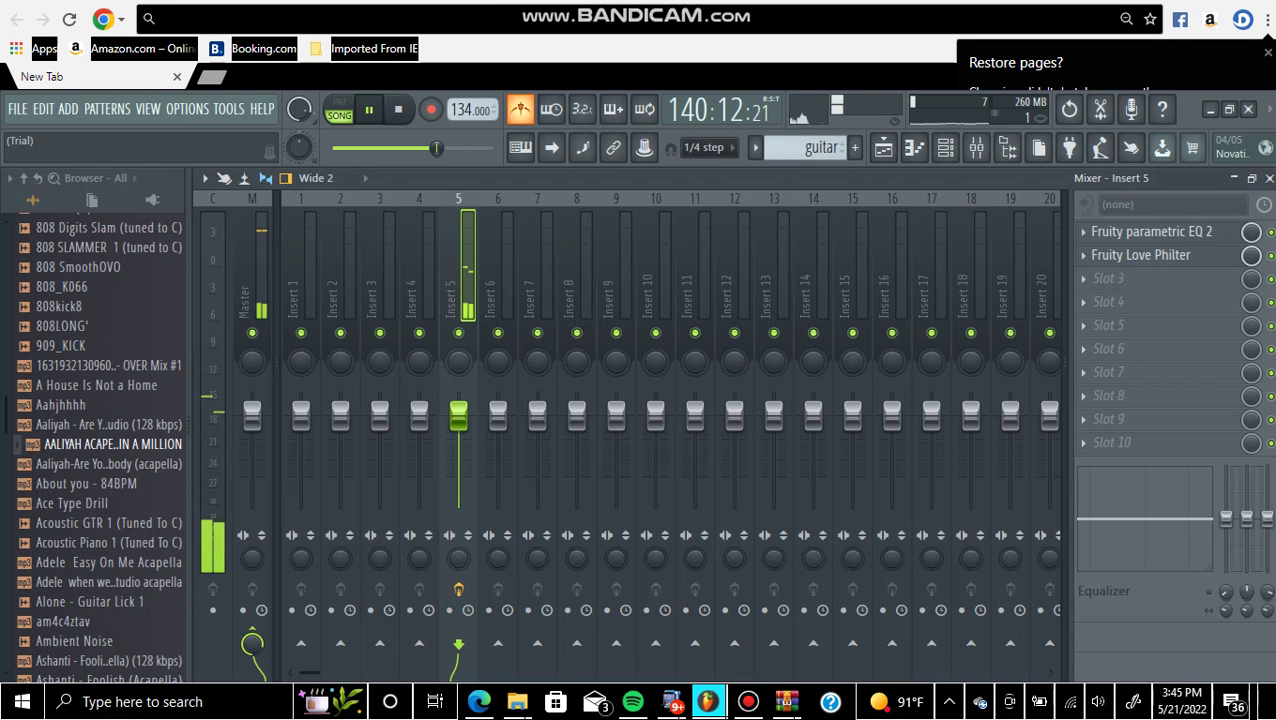
click(1150, 231)
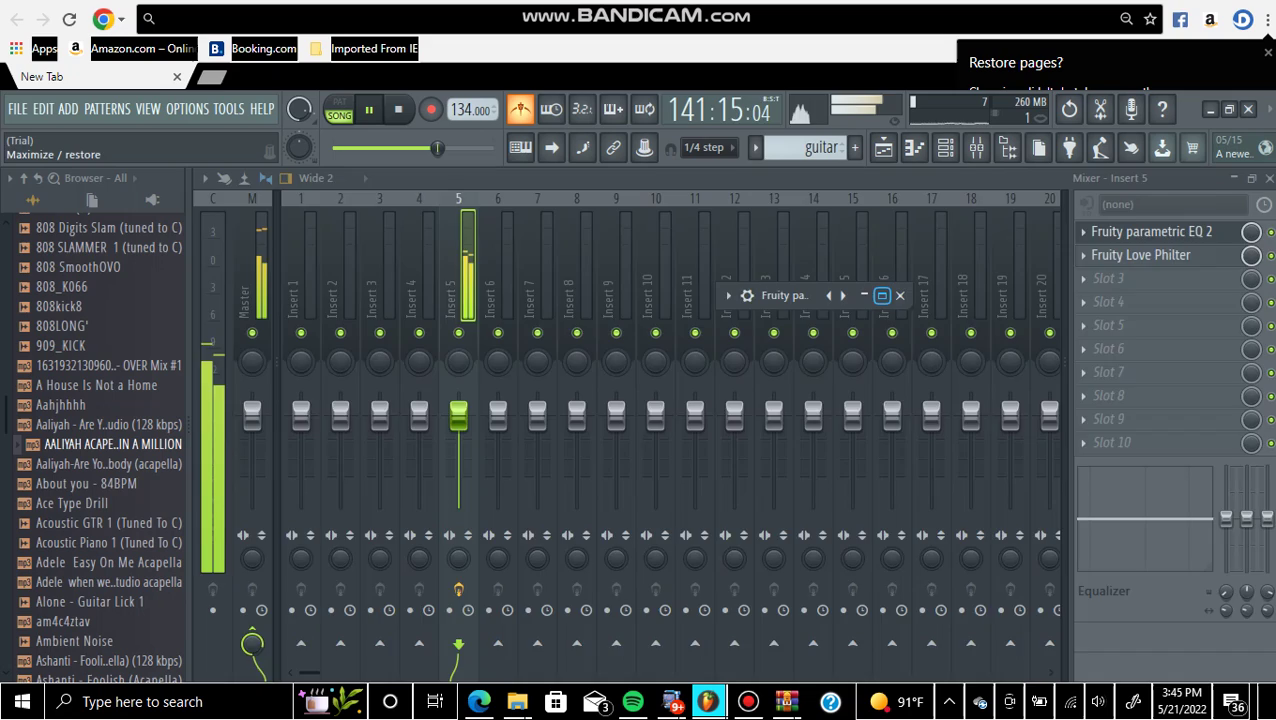
click(882, 296)
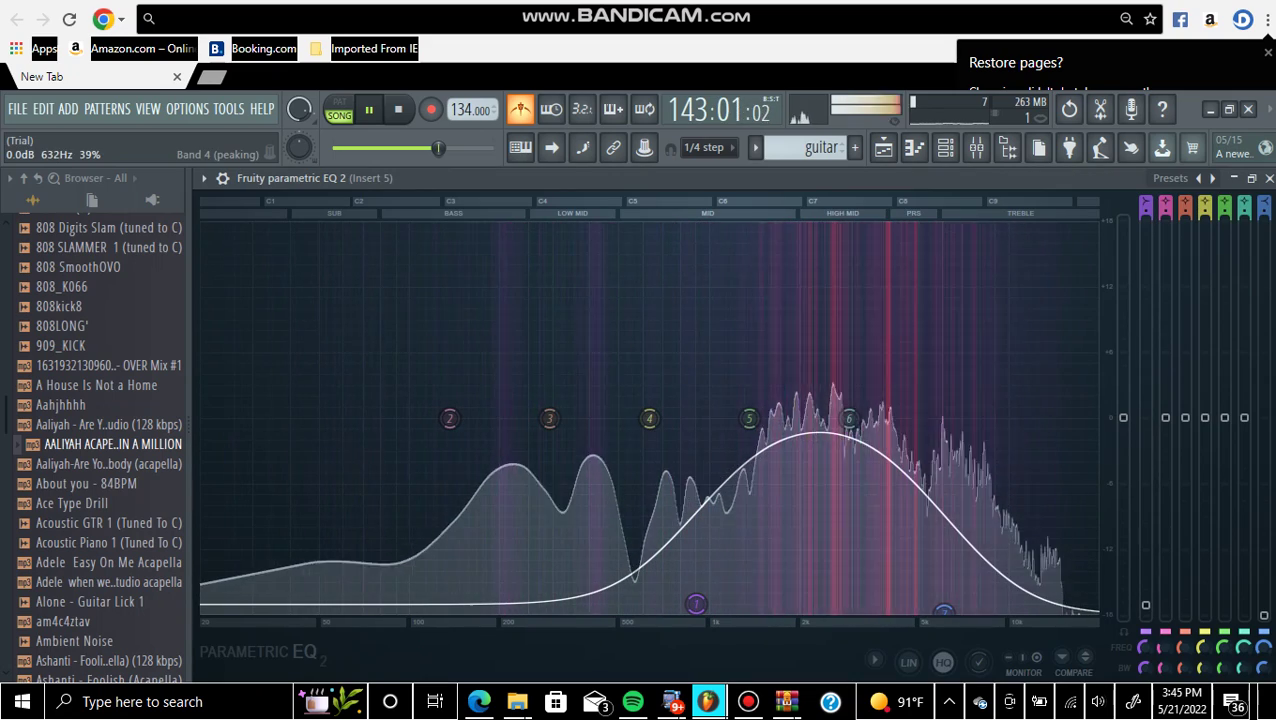
click(1234, 178)
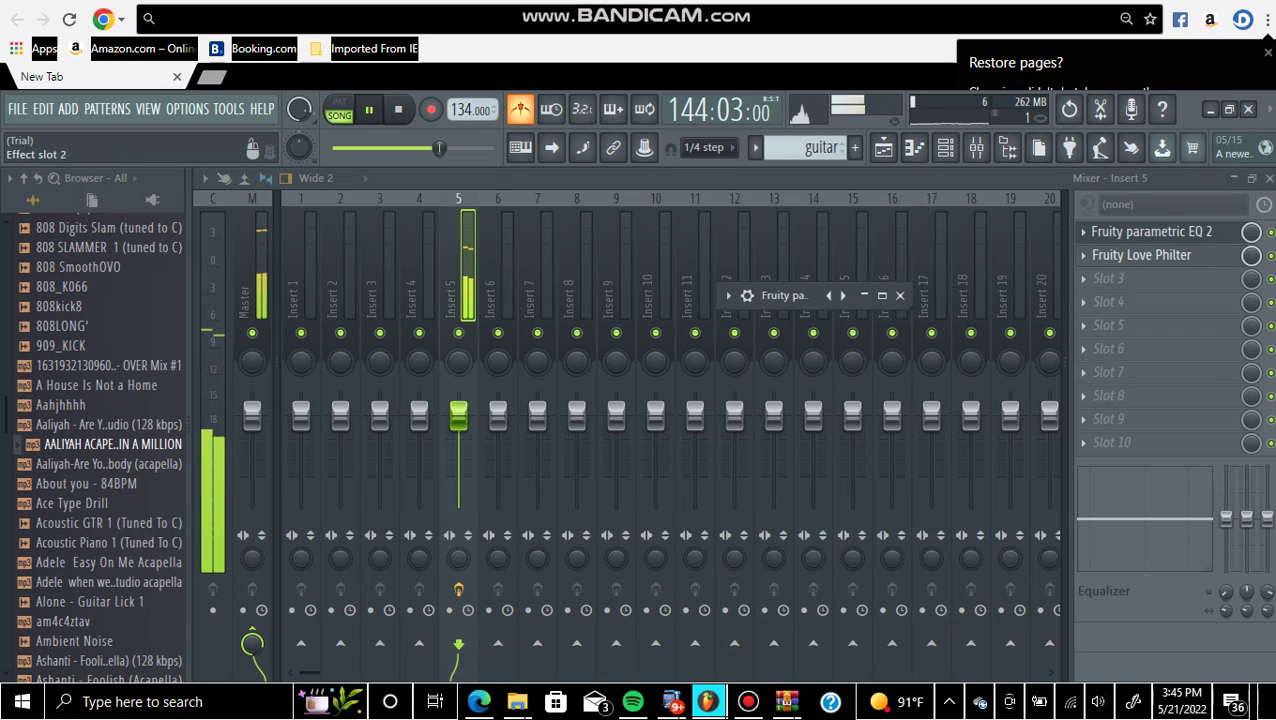
click(1140, 255)
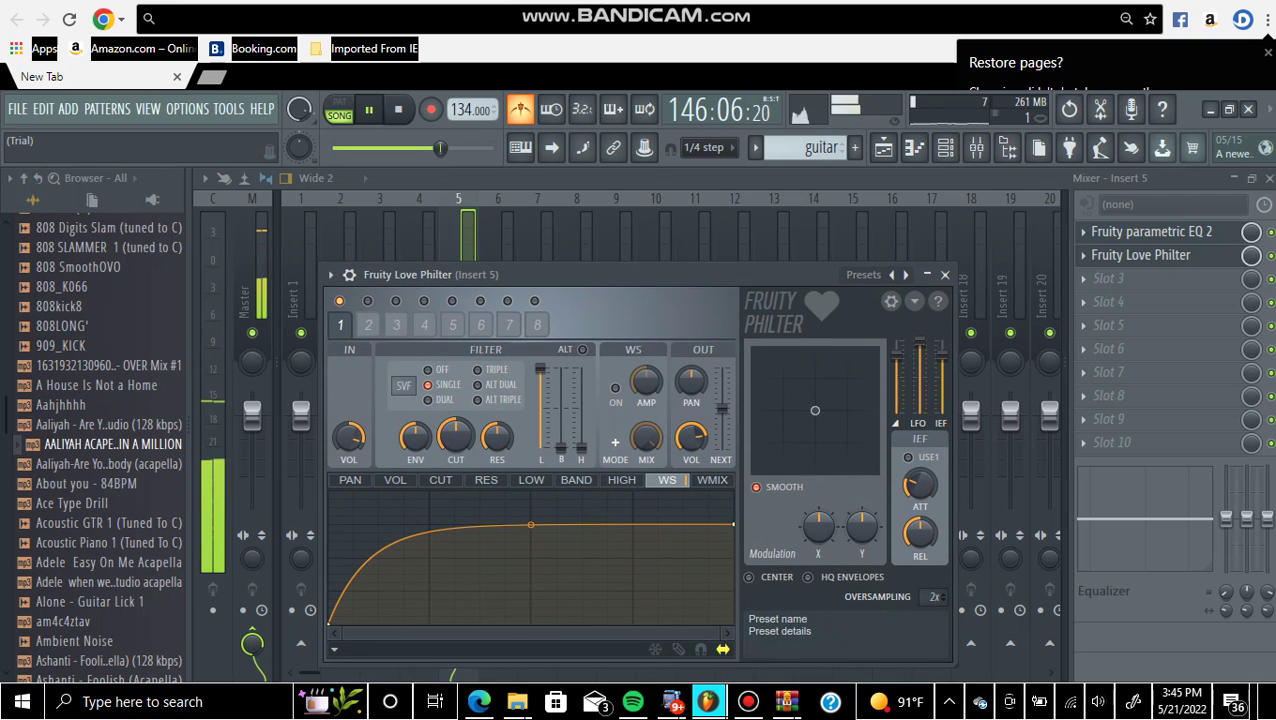
click(1269, 178)
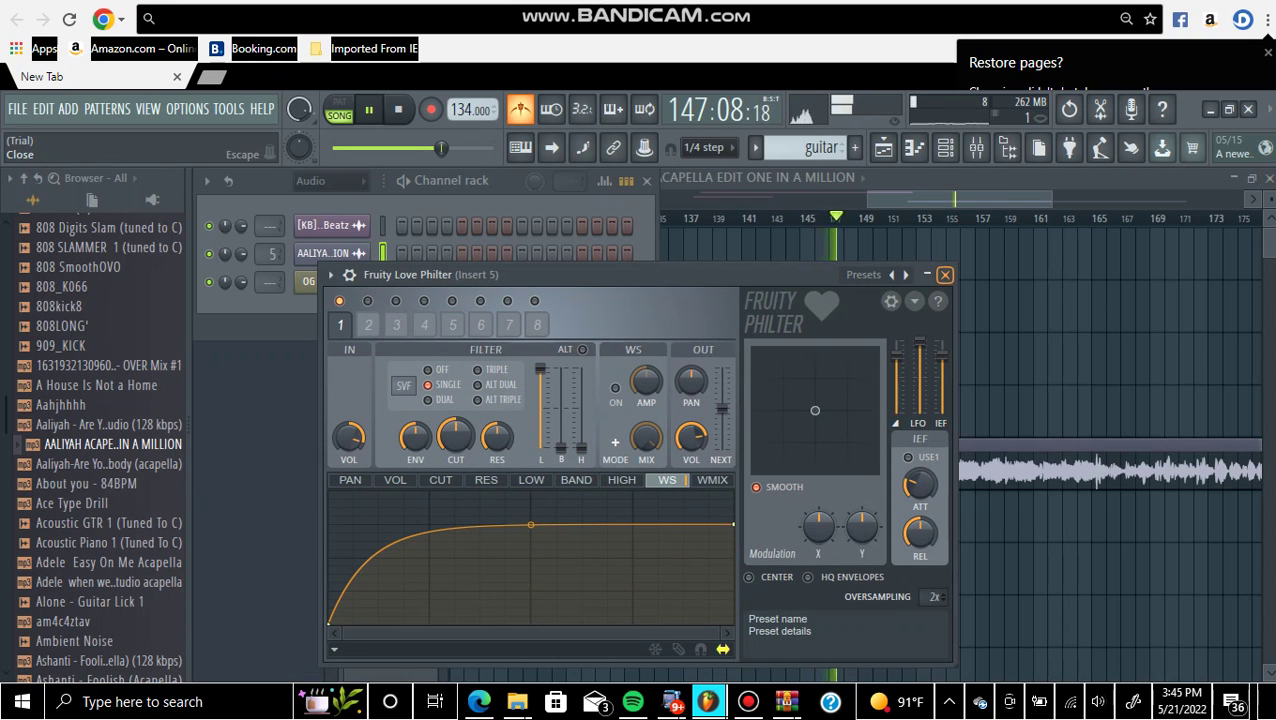
key(Escape)
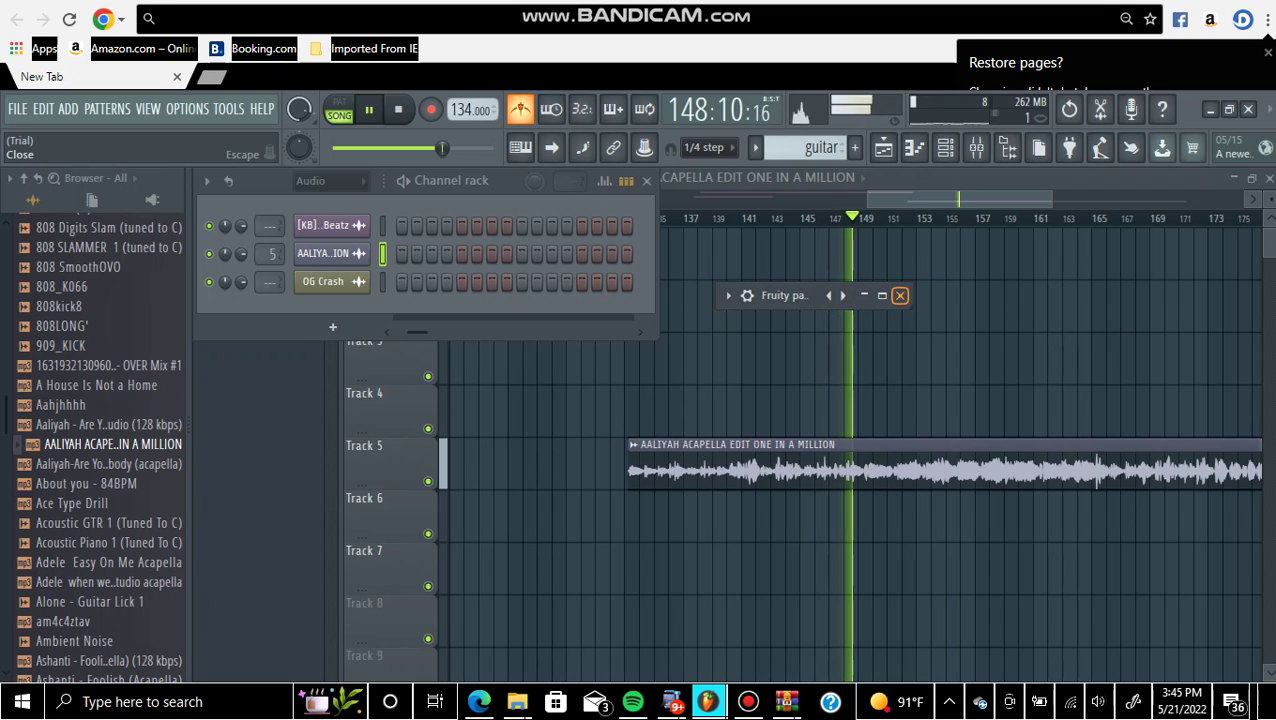
click(647, 181)
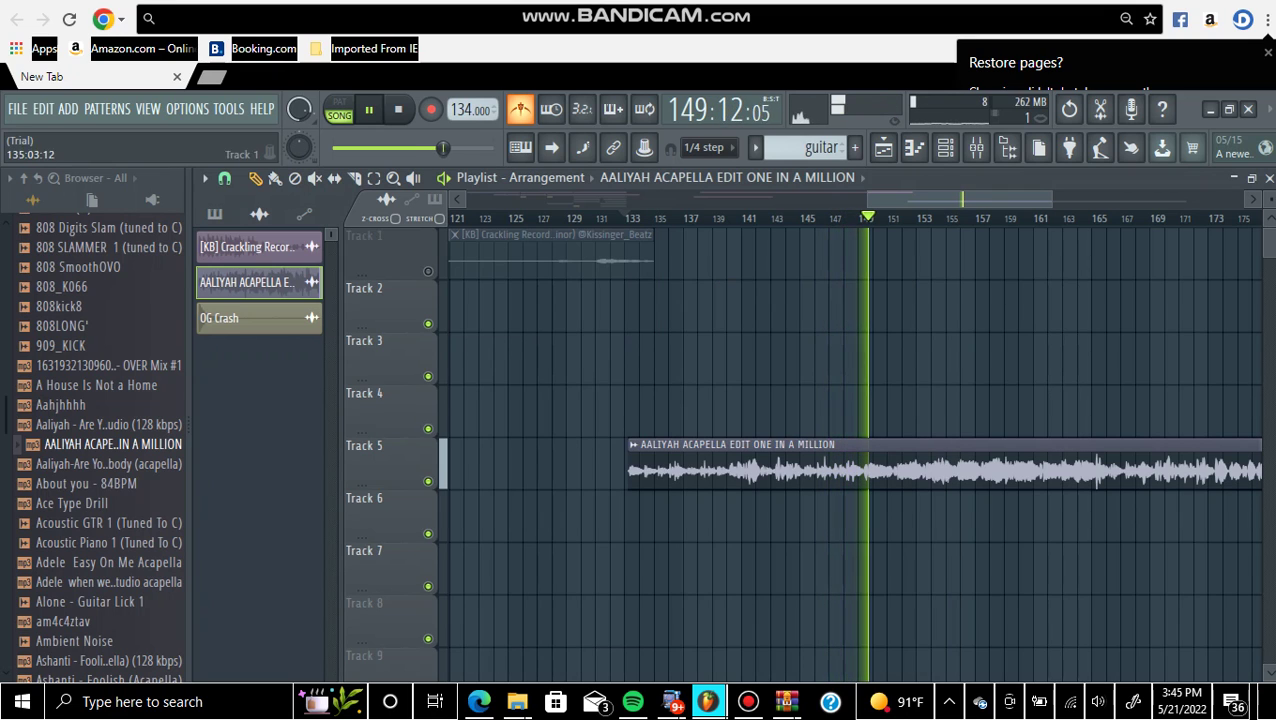
Delete the acapella clip from Track 5, stop playback and return to the start of the arrangement
scroll(580, 256, down, 3)
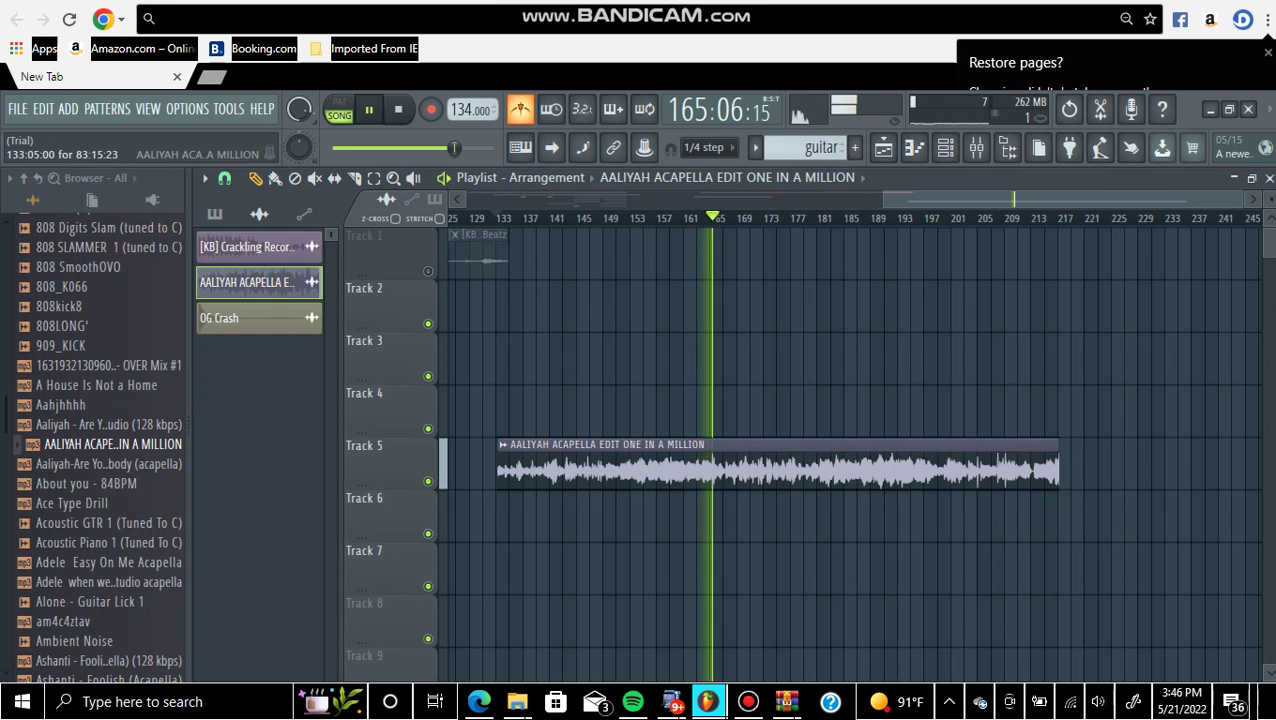
right_click(702, 474)
key(space)
scroll(704, 474, left, 10)
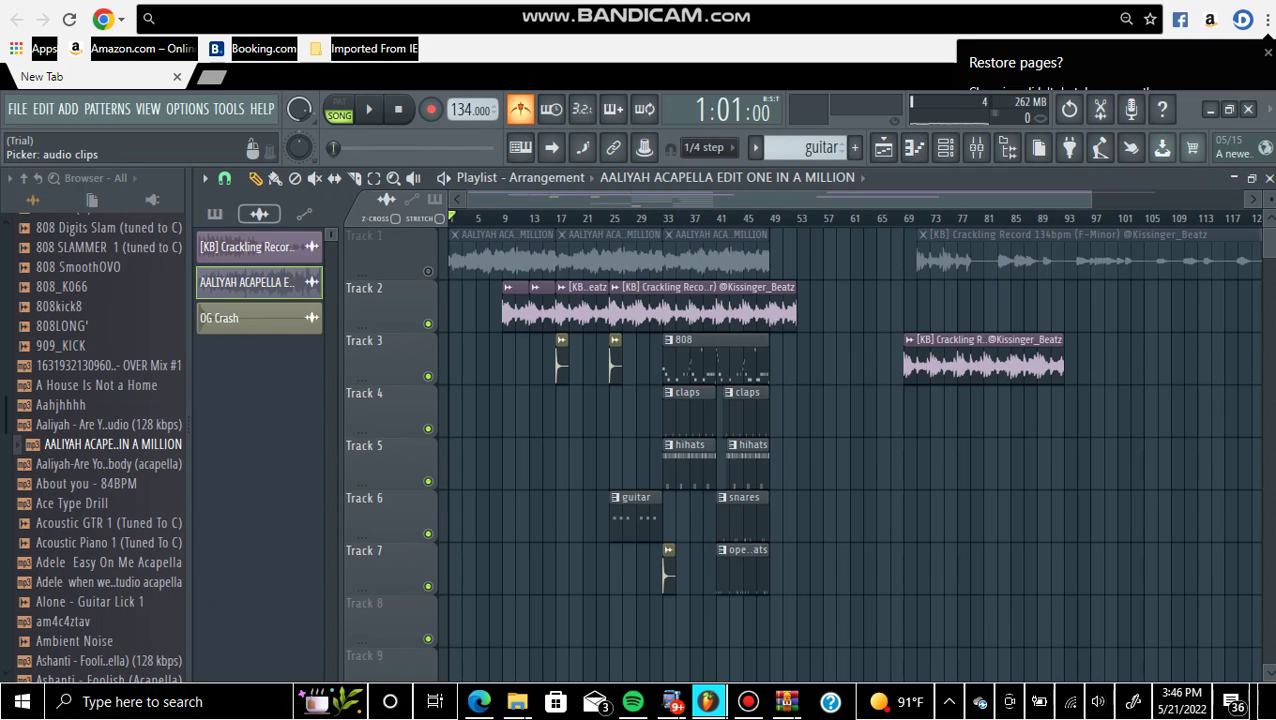
Select the 808 pattern in pattern mode and open its Gbox - Boost (808) notes in the Piano roll
click(215, 214)
click(230, 243)
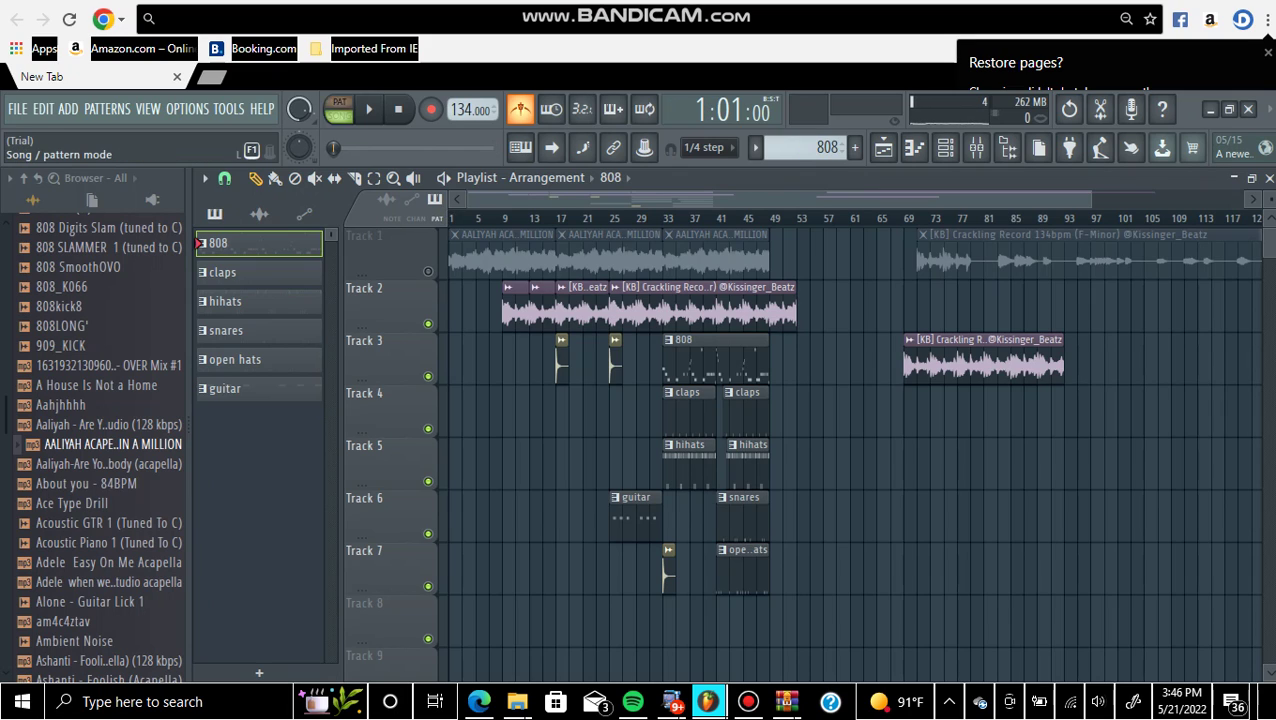
click(913, 147)
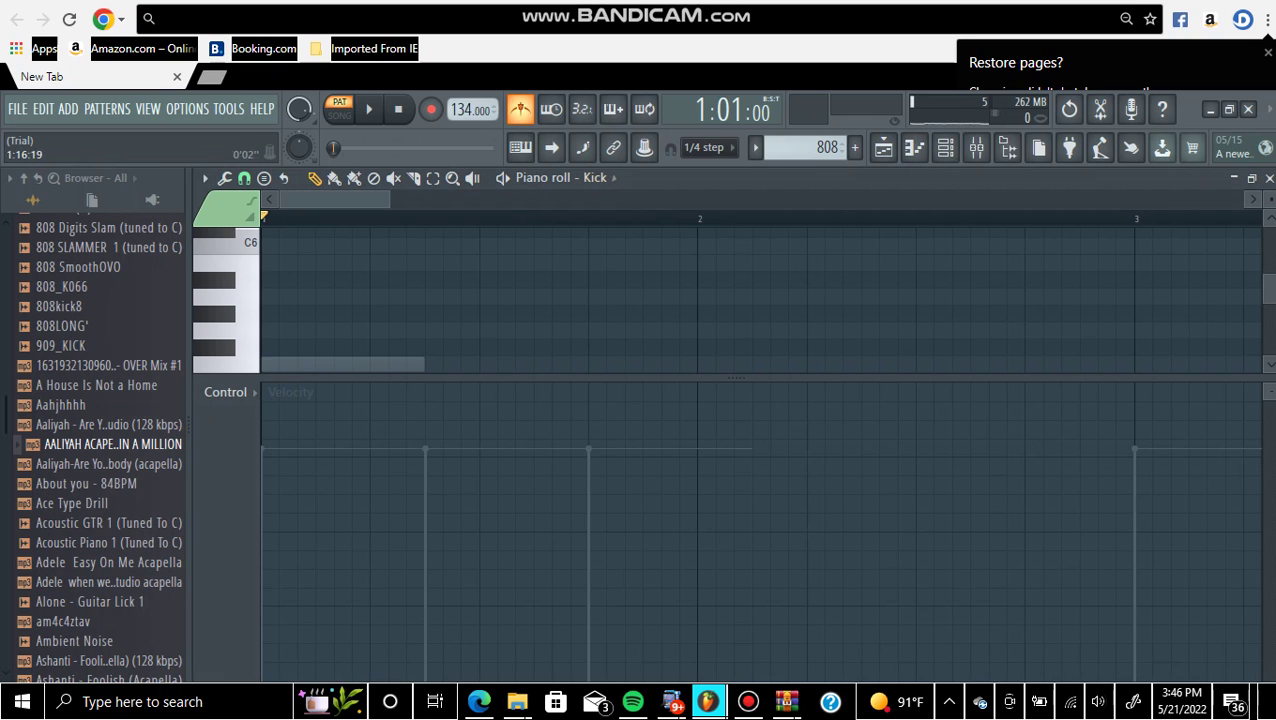
click(596, 177)
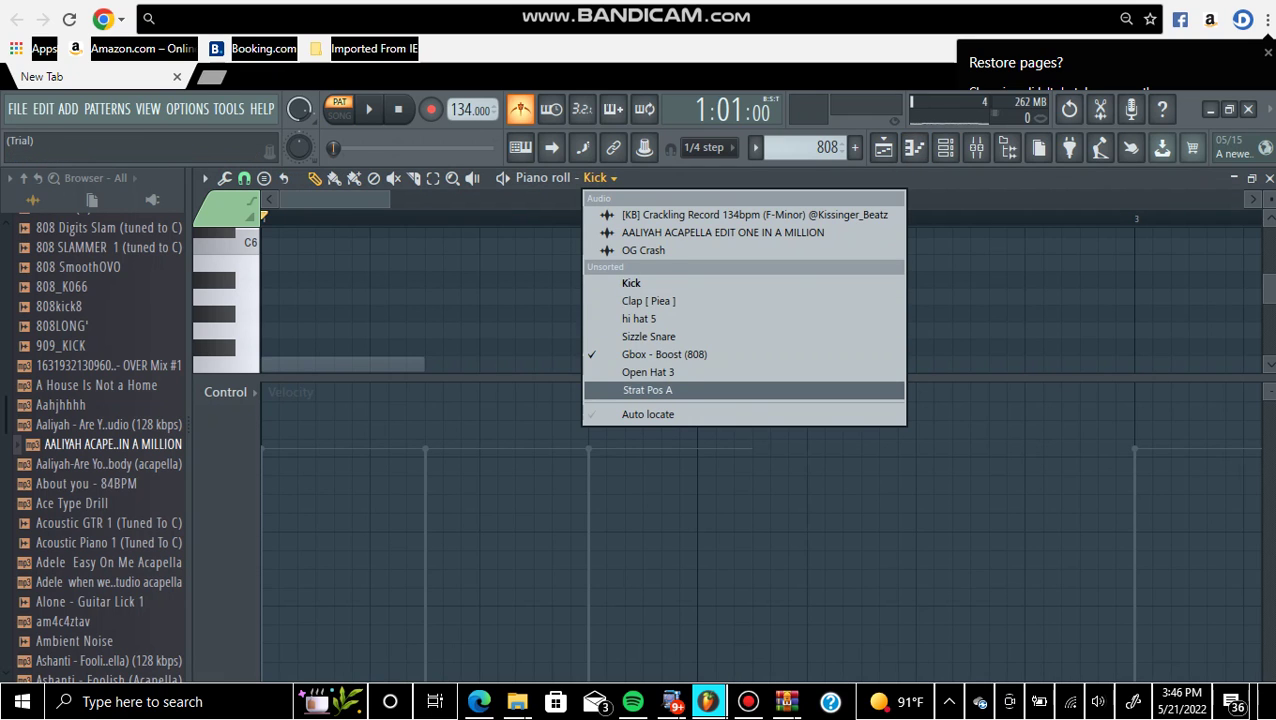
click(660, 354)
scroll(666, 364, down, 8)
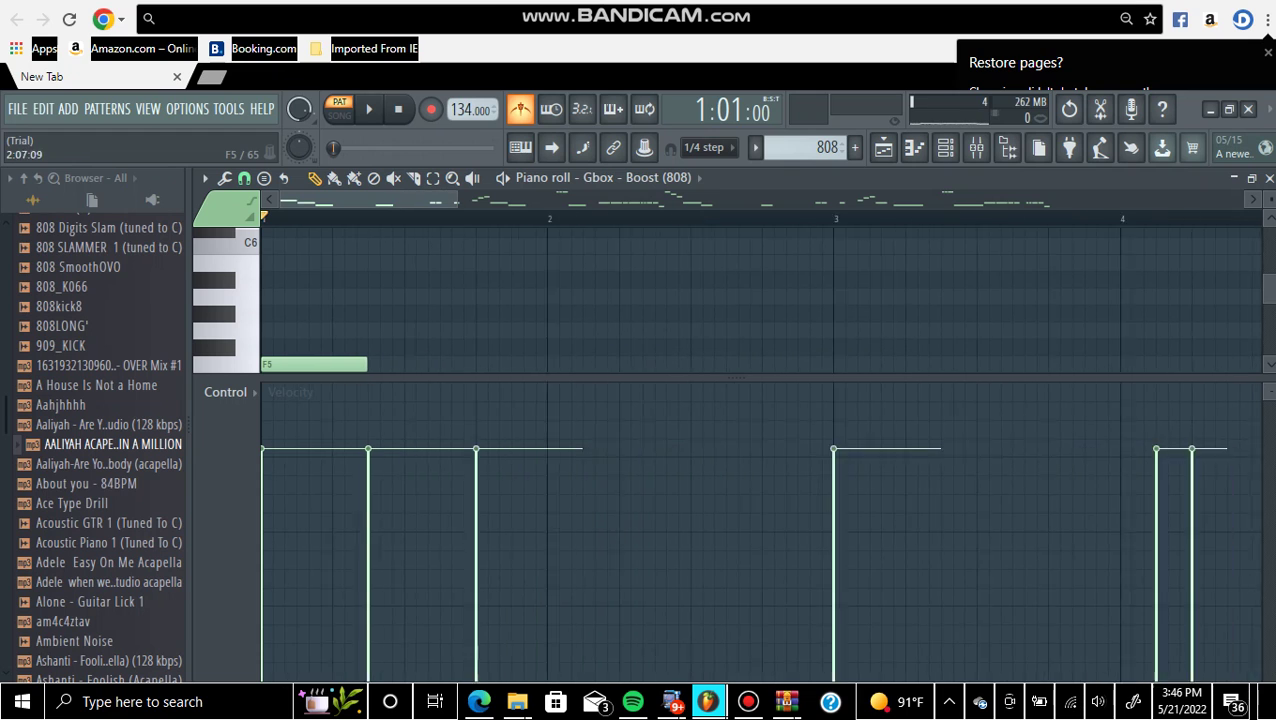
Play the 808 pattern and review the full Gbox - Boost (808) note sequence
scroll(664, 364, down, 2)
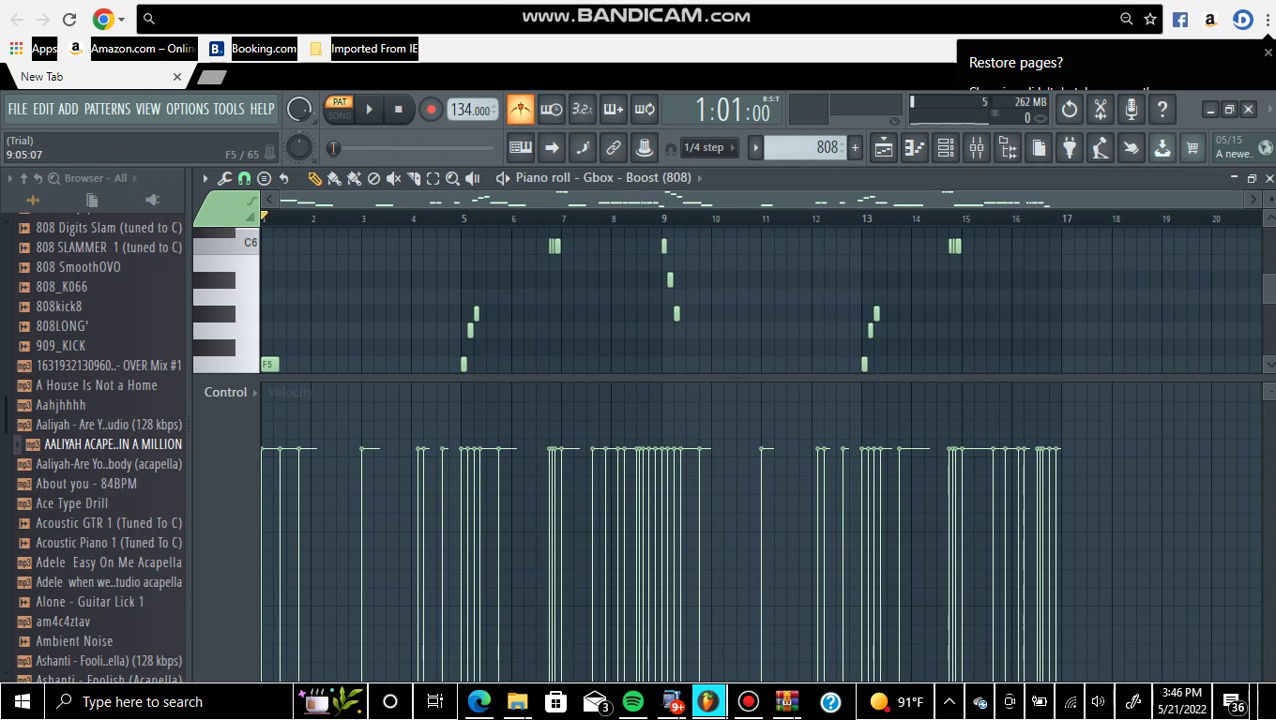
scroll(670, 360, down, 8)
scroll(677, 357, up, 5)
key(space)
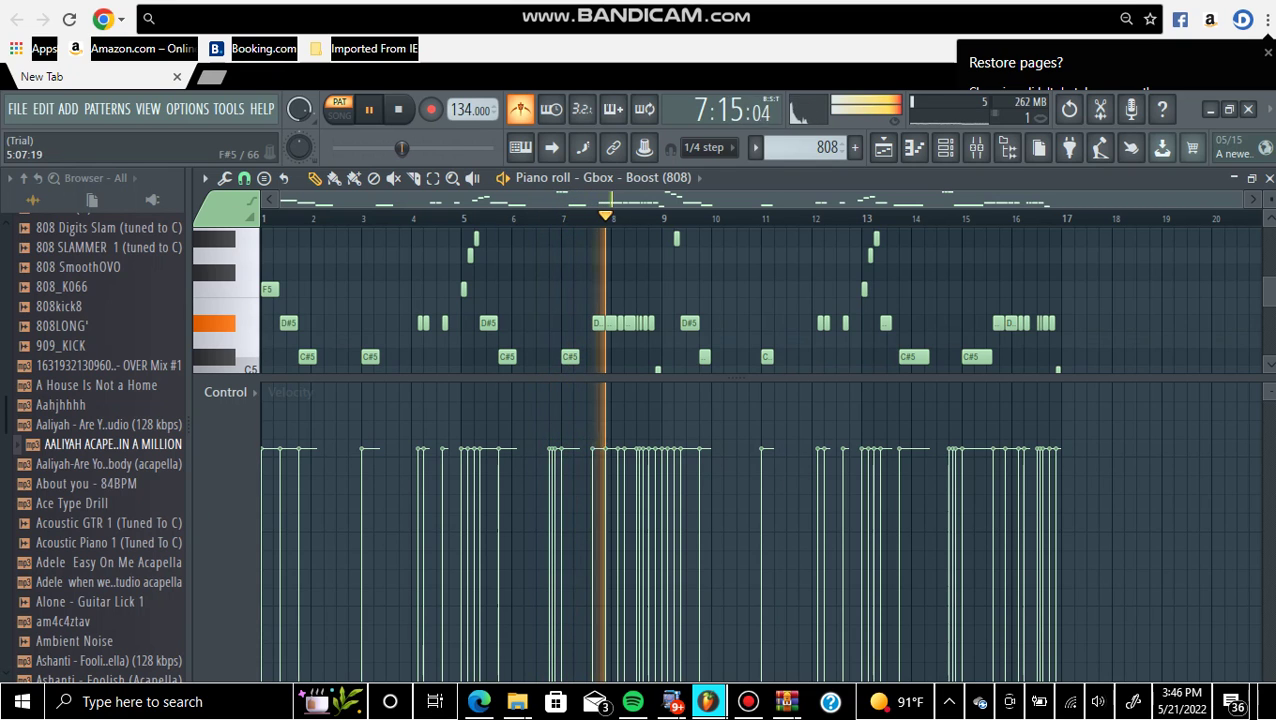
scroll(573, 290, up, 2)
scroll(727, 300, down, 2)
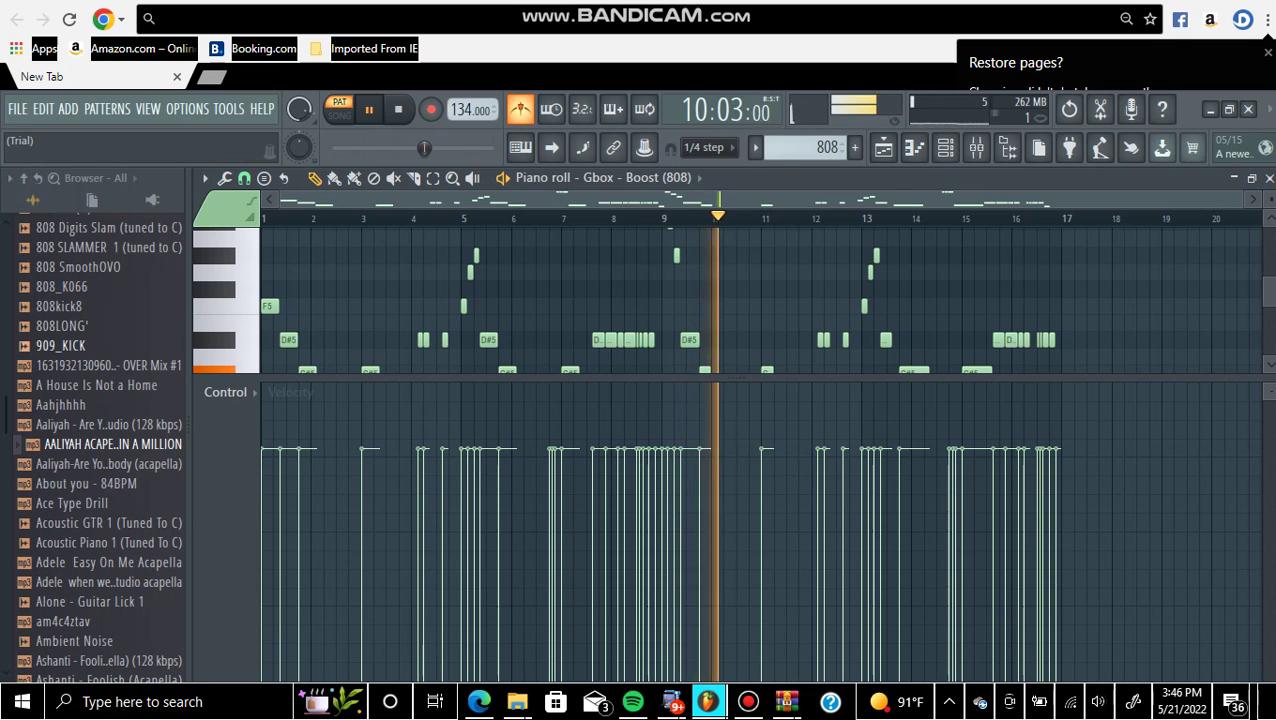
Locate the Gbox - Boost (808) sample in ba1k3ipor's Gbox Harder Drum Kit - Full 808 folder and halt pattern playback
scroll(100, 444, down, 20)
scroll(100, 349, up, 8)
scroll(100, 349, up, 2)
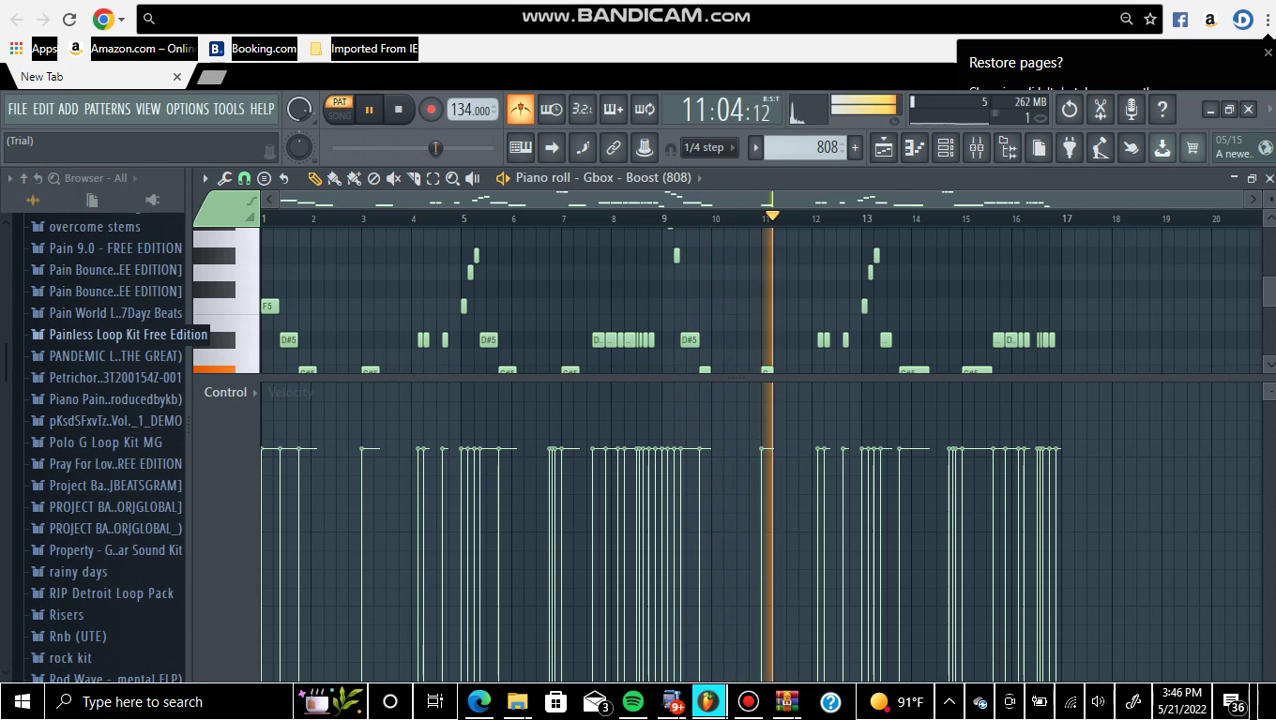
scroll(100, 282, up, 10)
scroll(116, 446, up, 15)
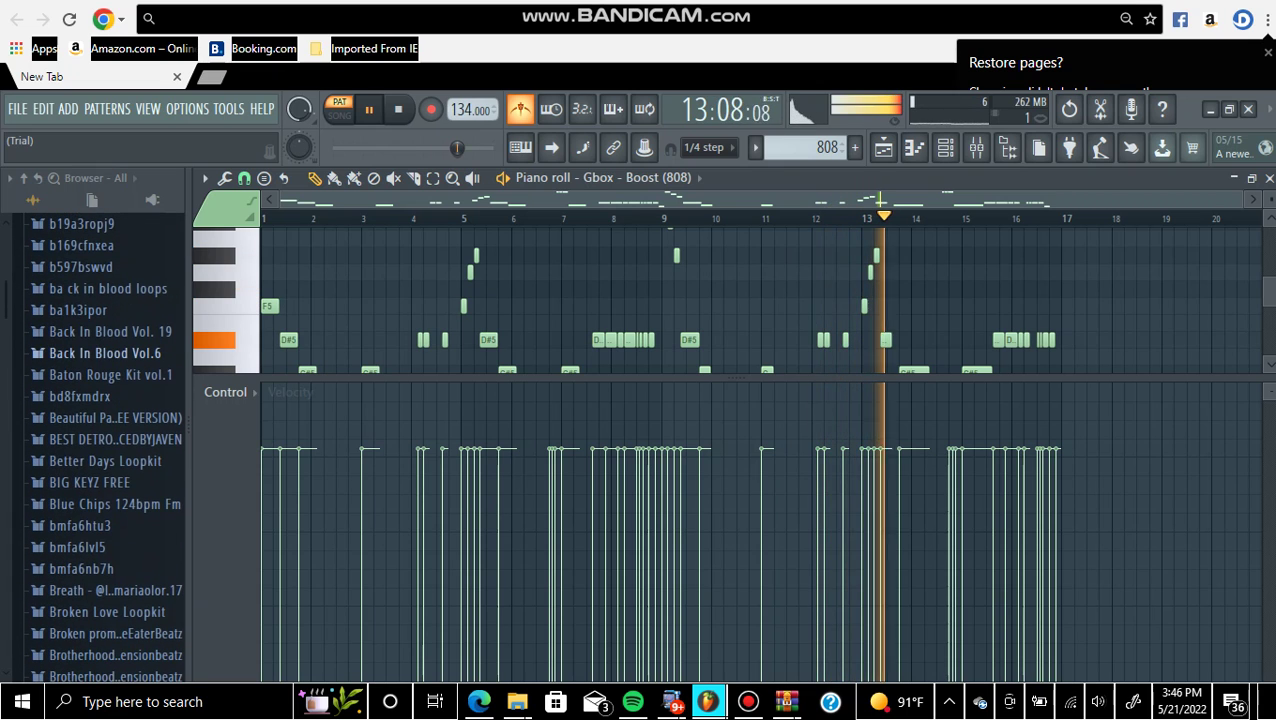
scroll(108, 288, up, 1)
click(95, 310)
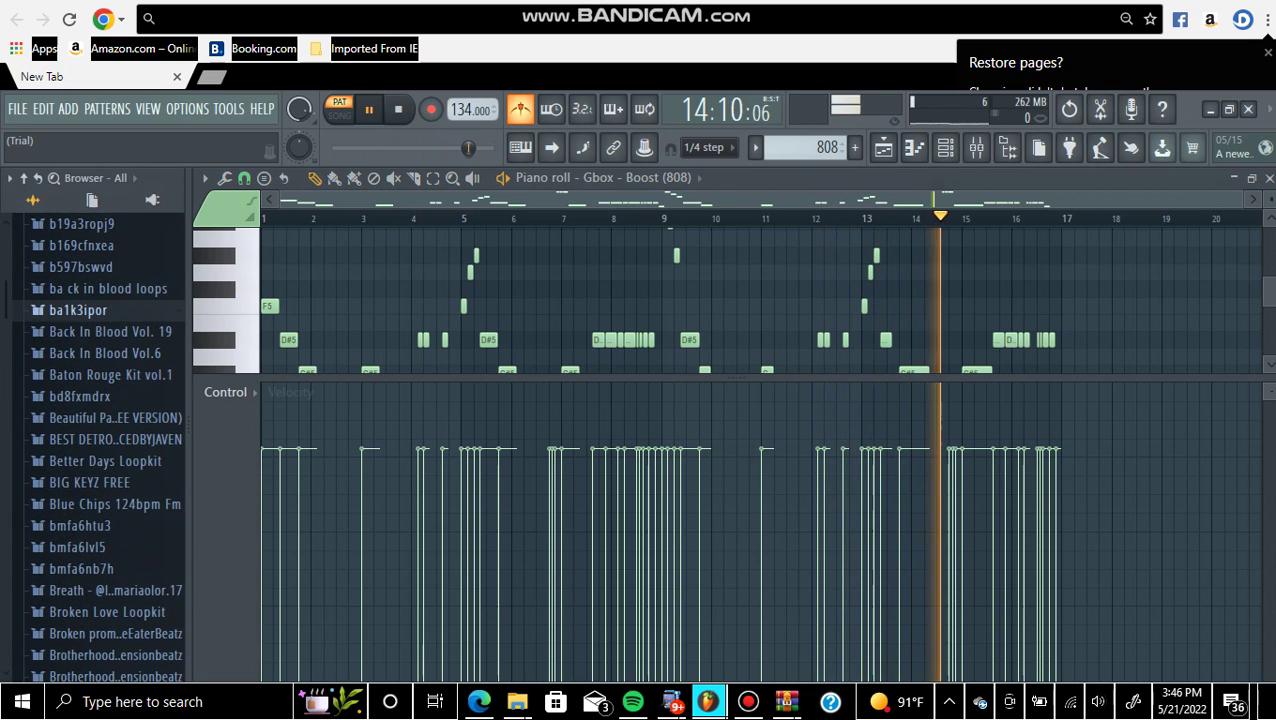
click(105, 332)
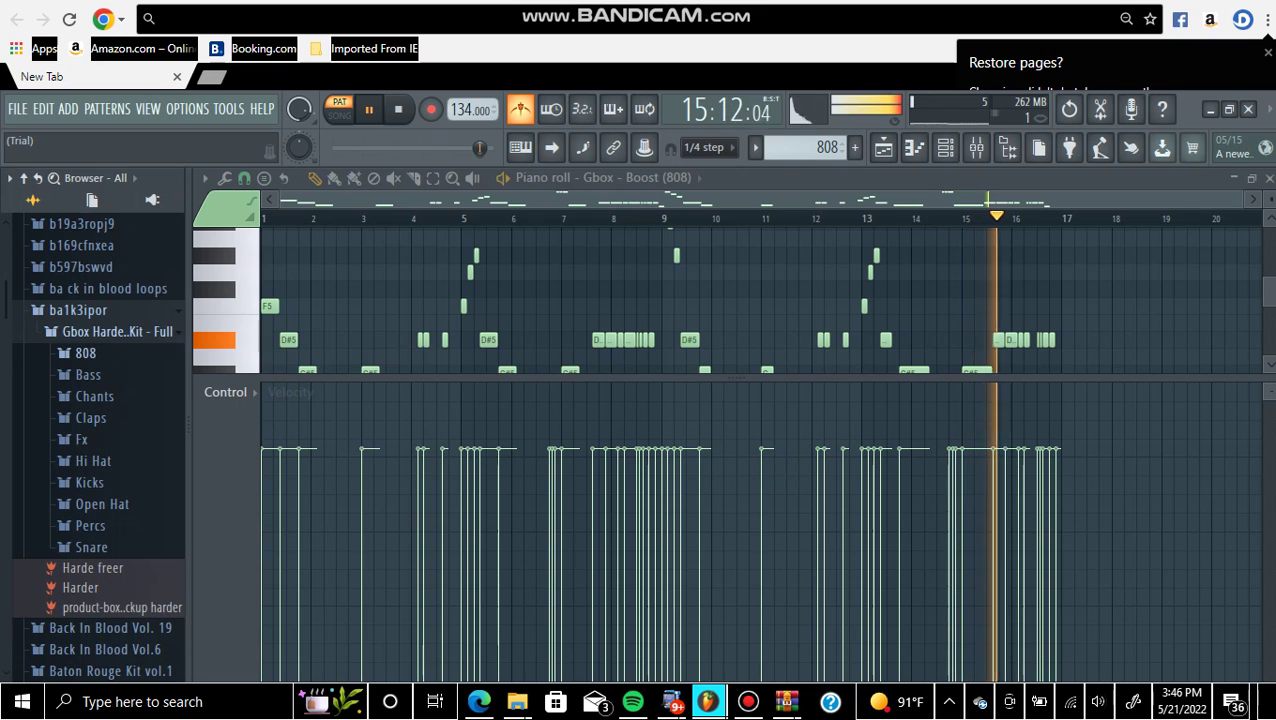
click(86, 353)
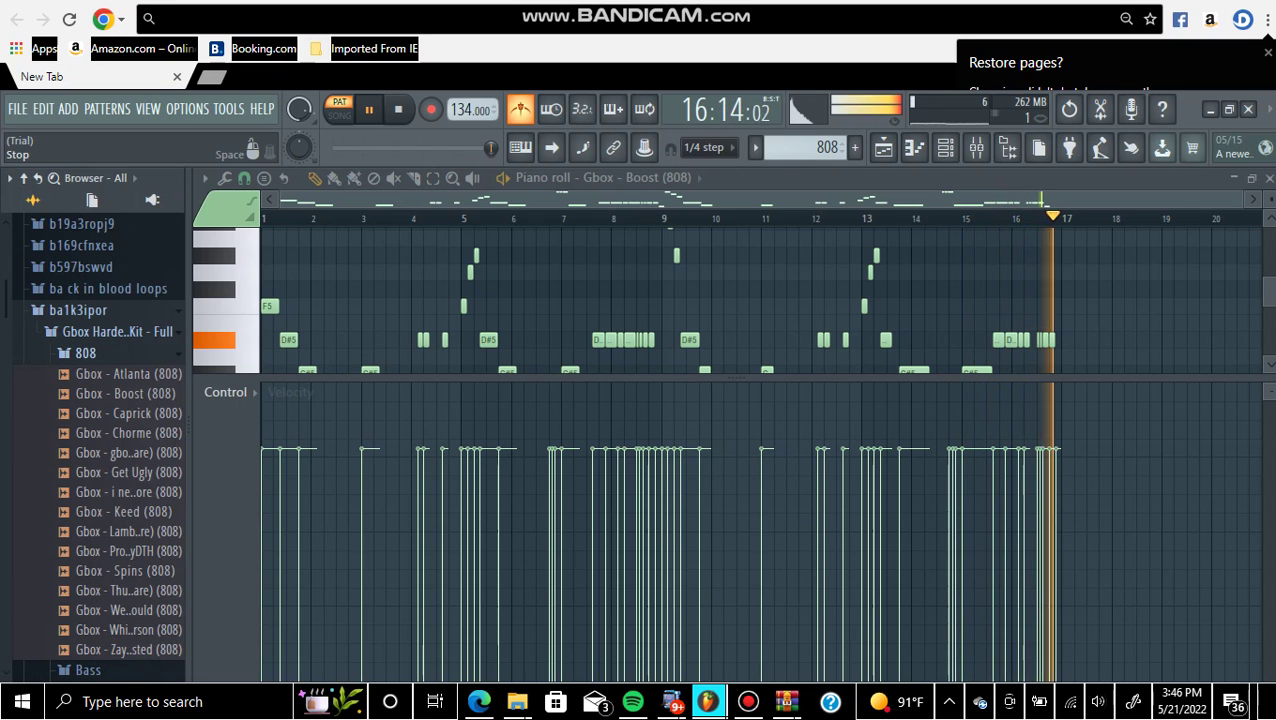
click(368, 109)
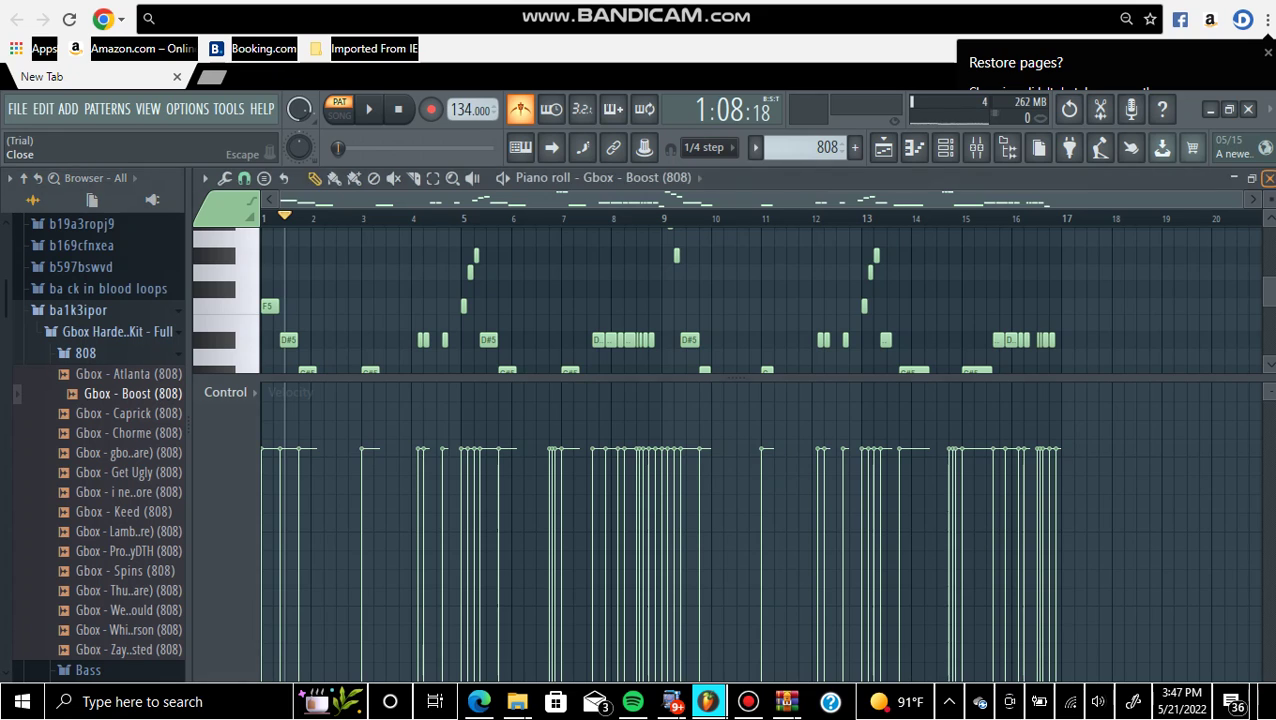
Switch to the claps pattern, show its Clap [ Piea ] notes in the Piano roll and play them
key(F5)
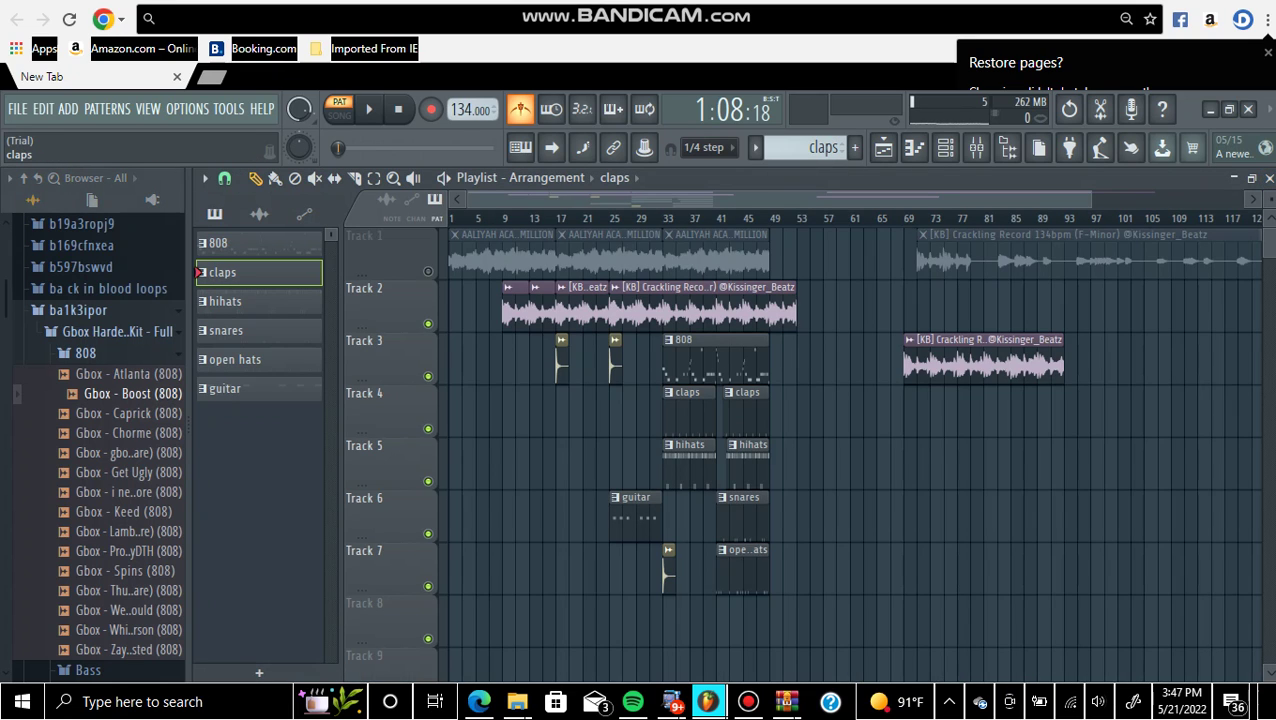
click(913, 147)
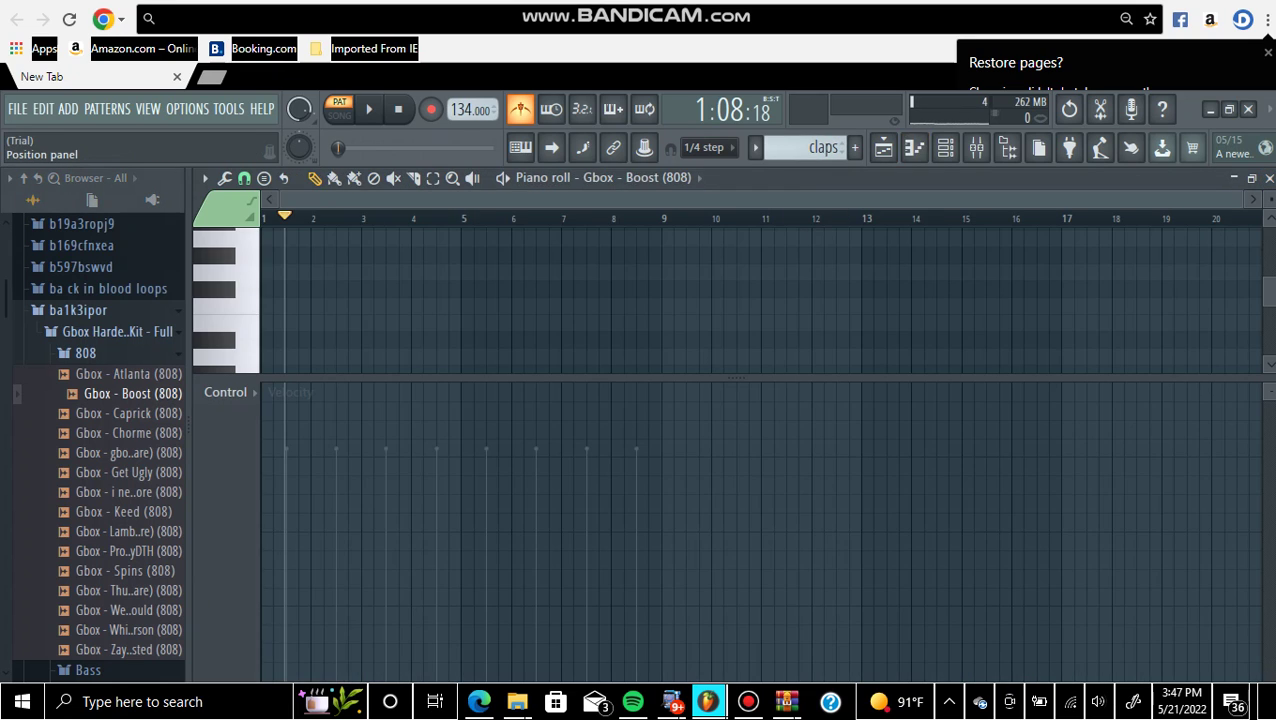
click(640, 178)
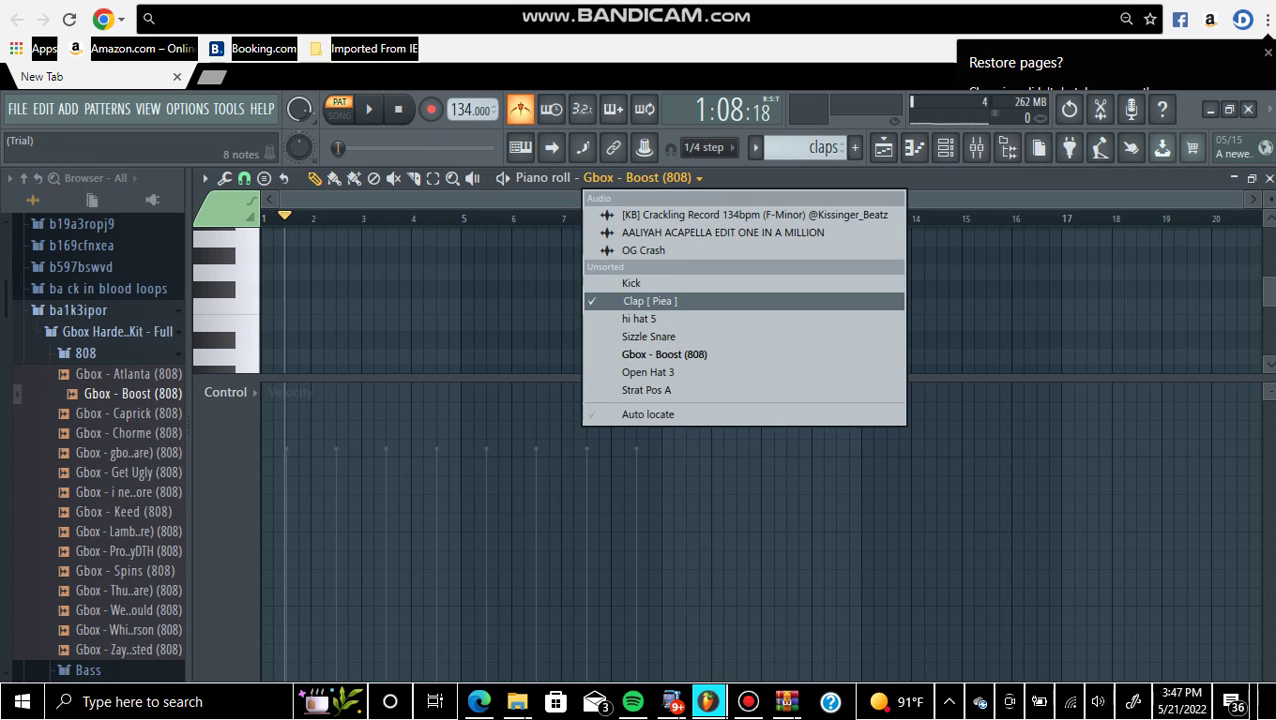
click(671, 301)
scroll(671, 310, down, 4)
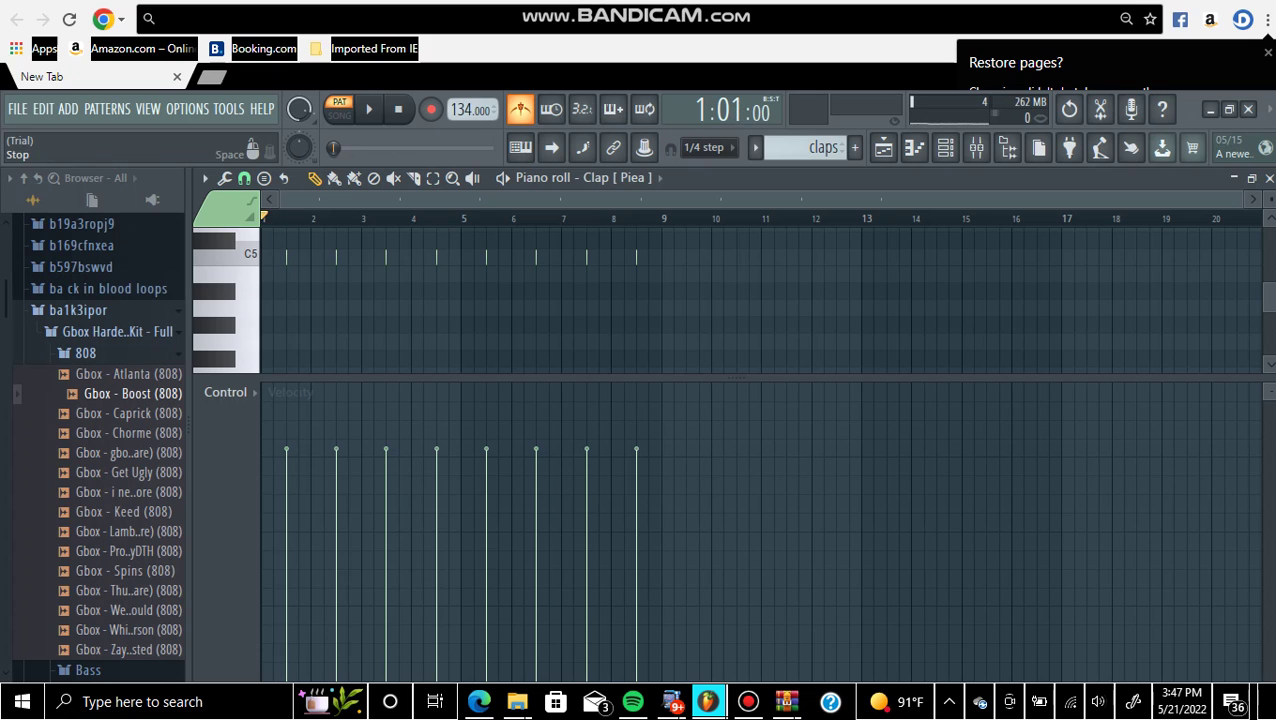
key(space)
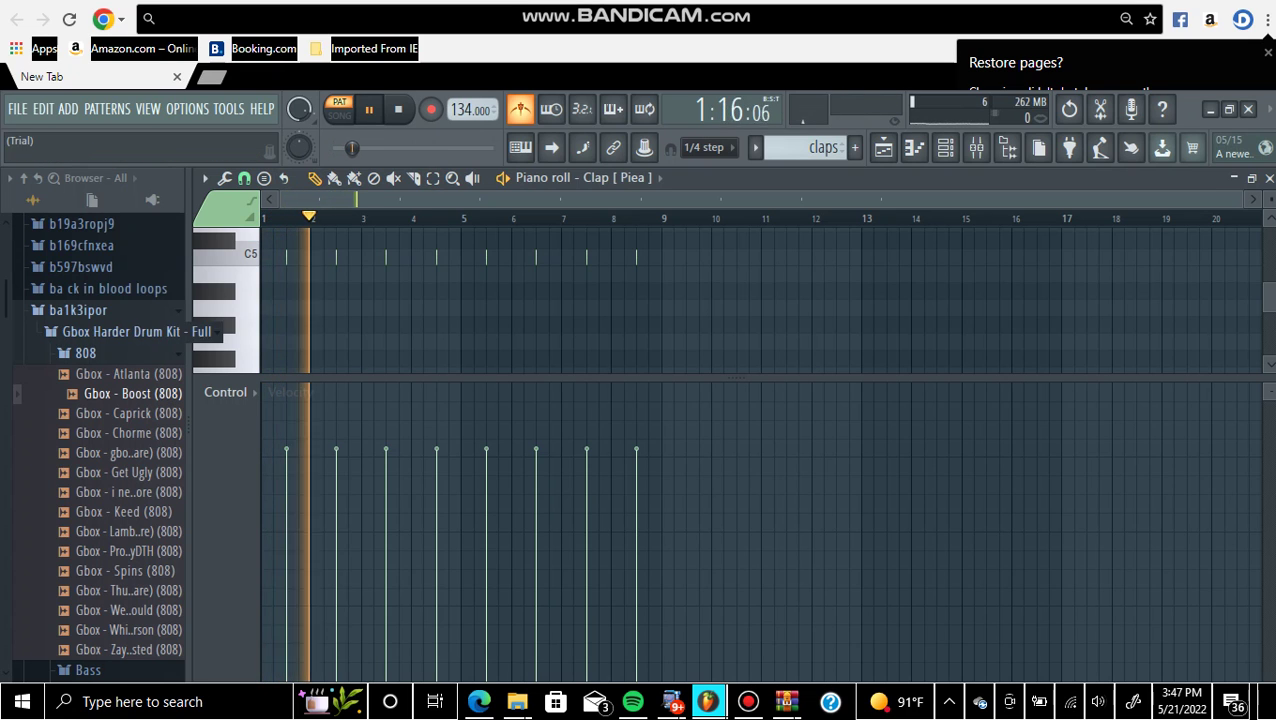
Collapse the ba1k3ipor folder, look through the sample kits in the browser and return to the playlist
click(90, 310)
scroll(90, 302, up, 8)
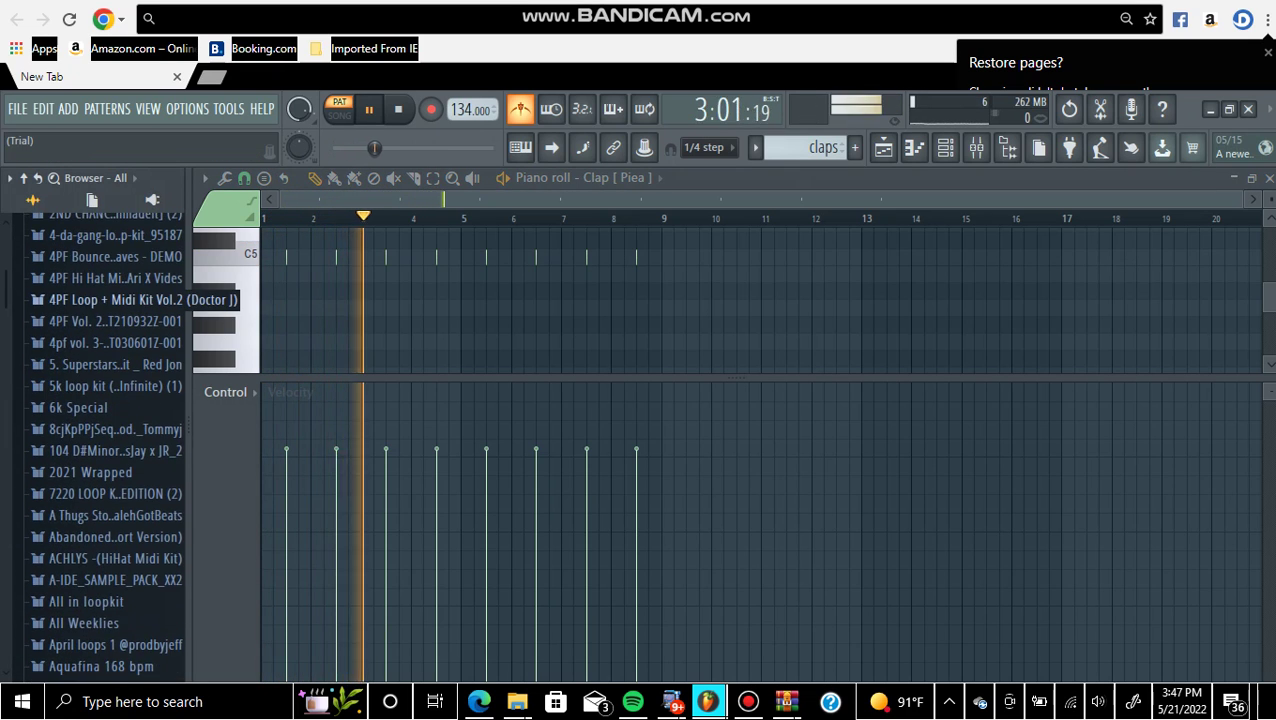
scroll(120, 302, up, 6)
scroll(120, 302, down, 6)
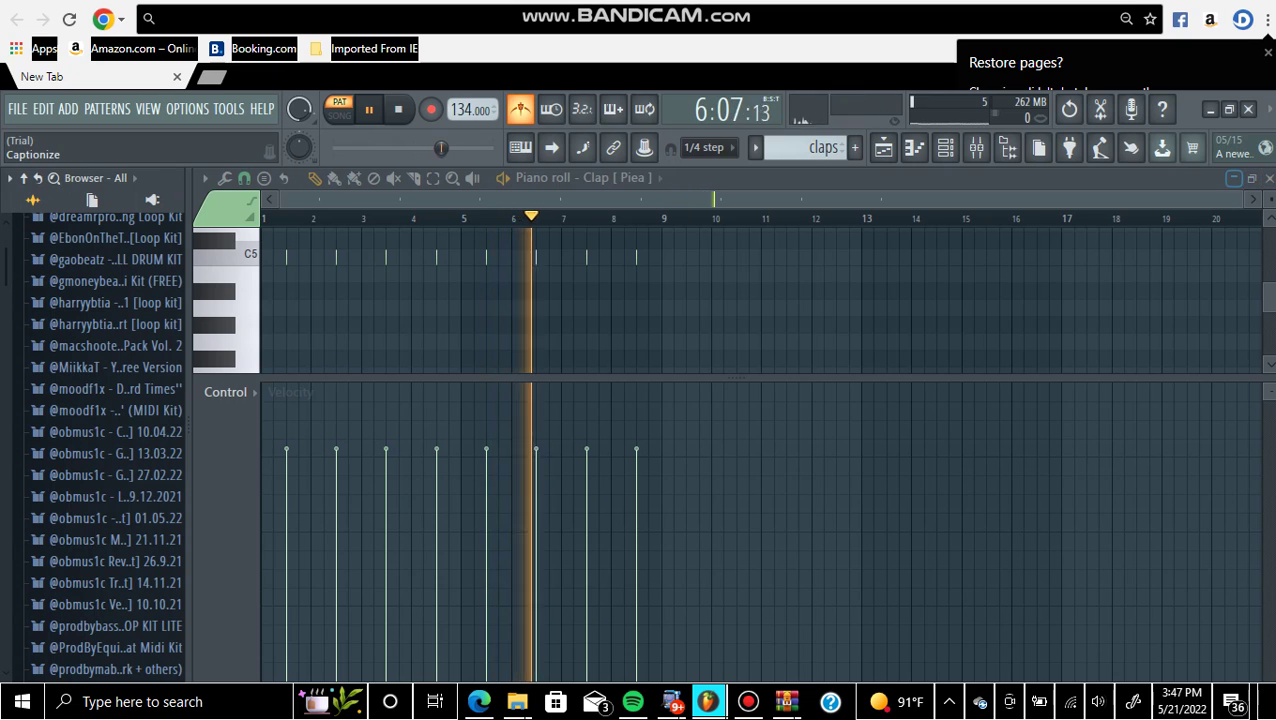
click(1234, 178)
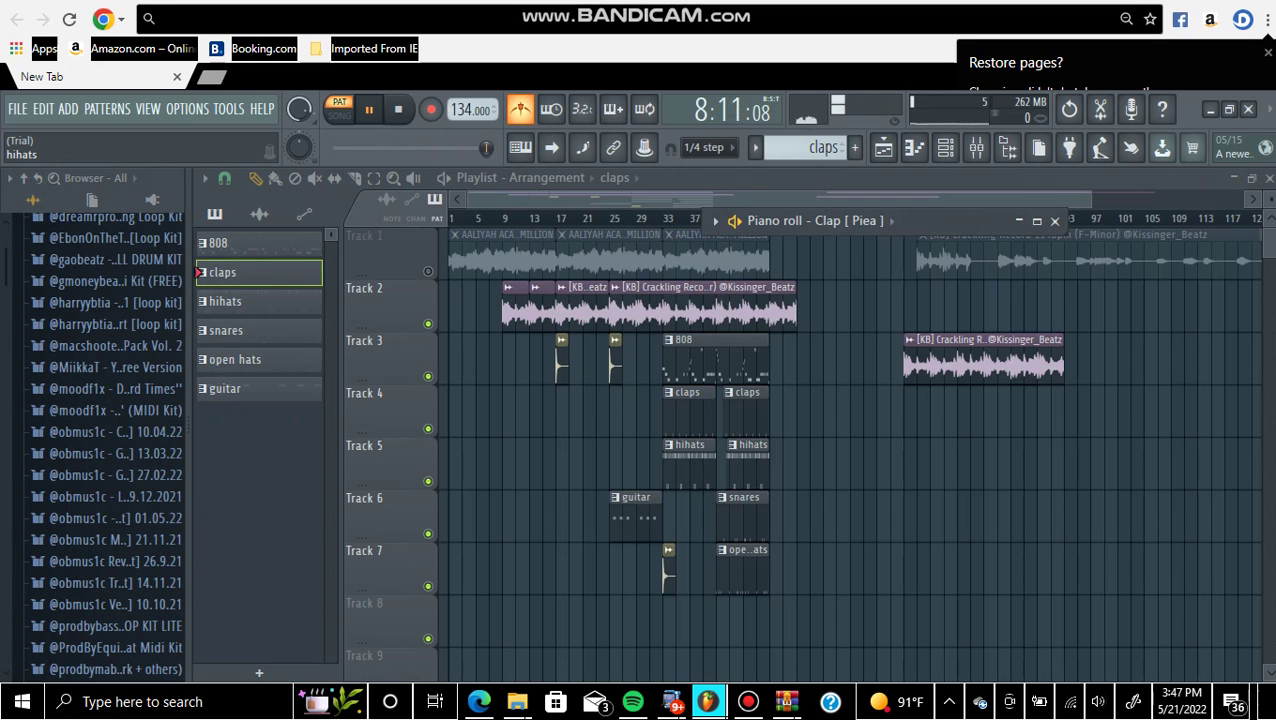
Select the hihats pattern, show its hi hat 5 notes in a maximized Piano roll and play them
click(222, 301)
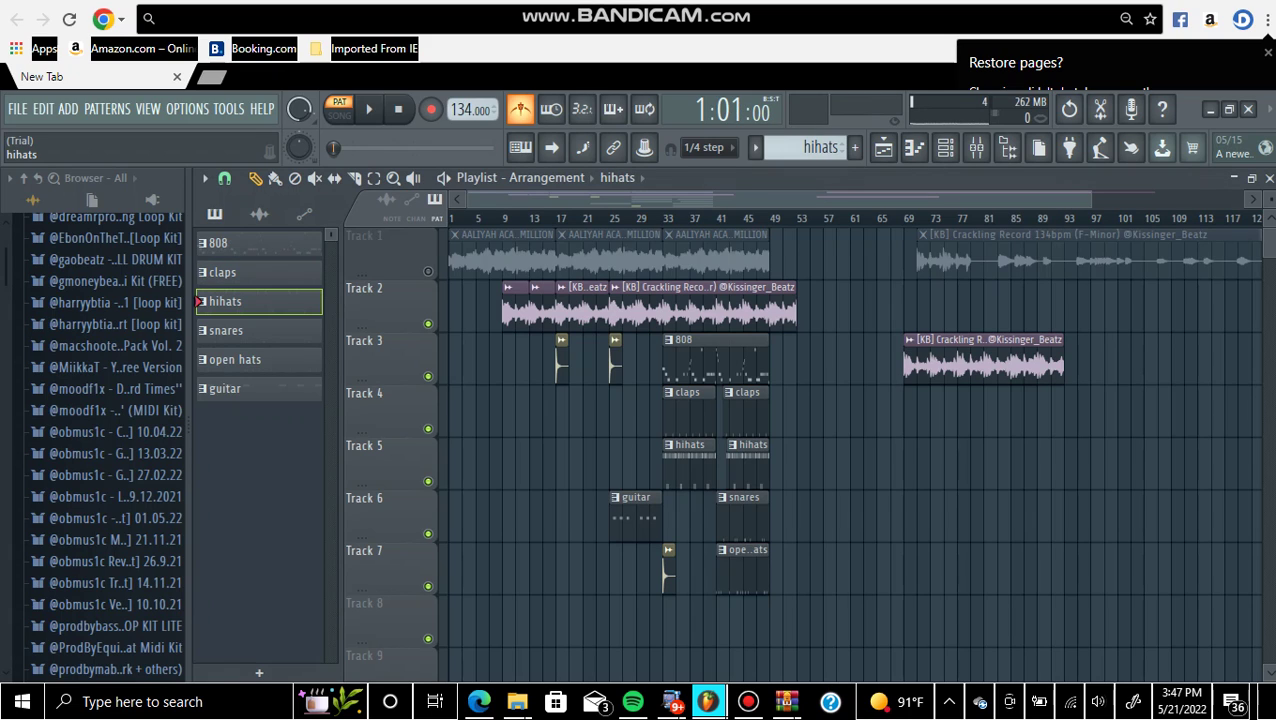
click(913, 147)
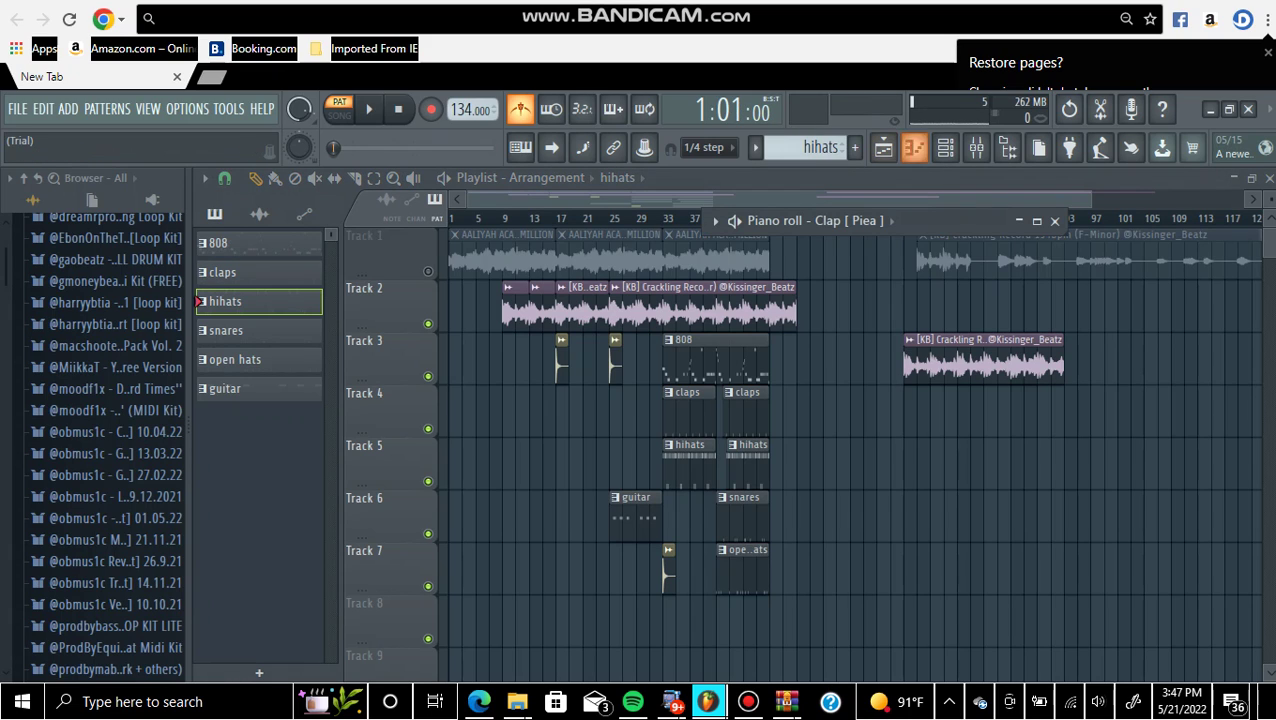
click(1054, 220)
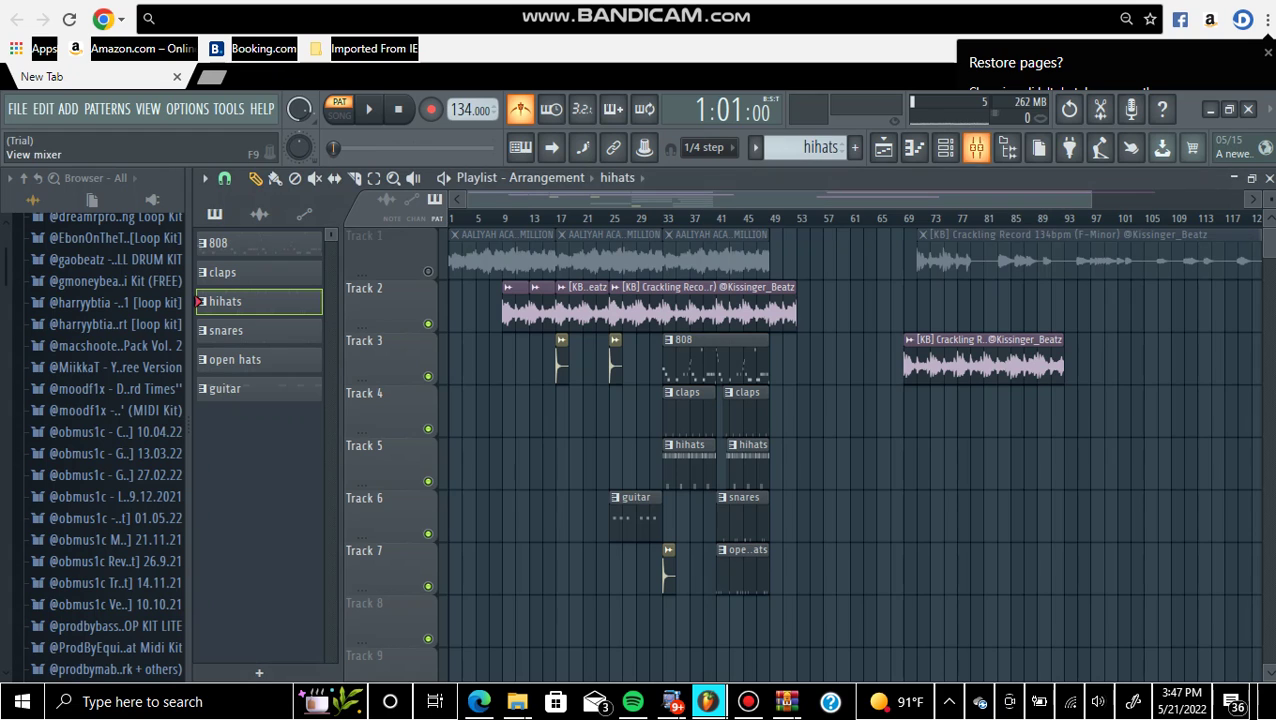
click(913, 147)
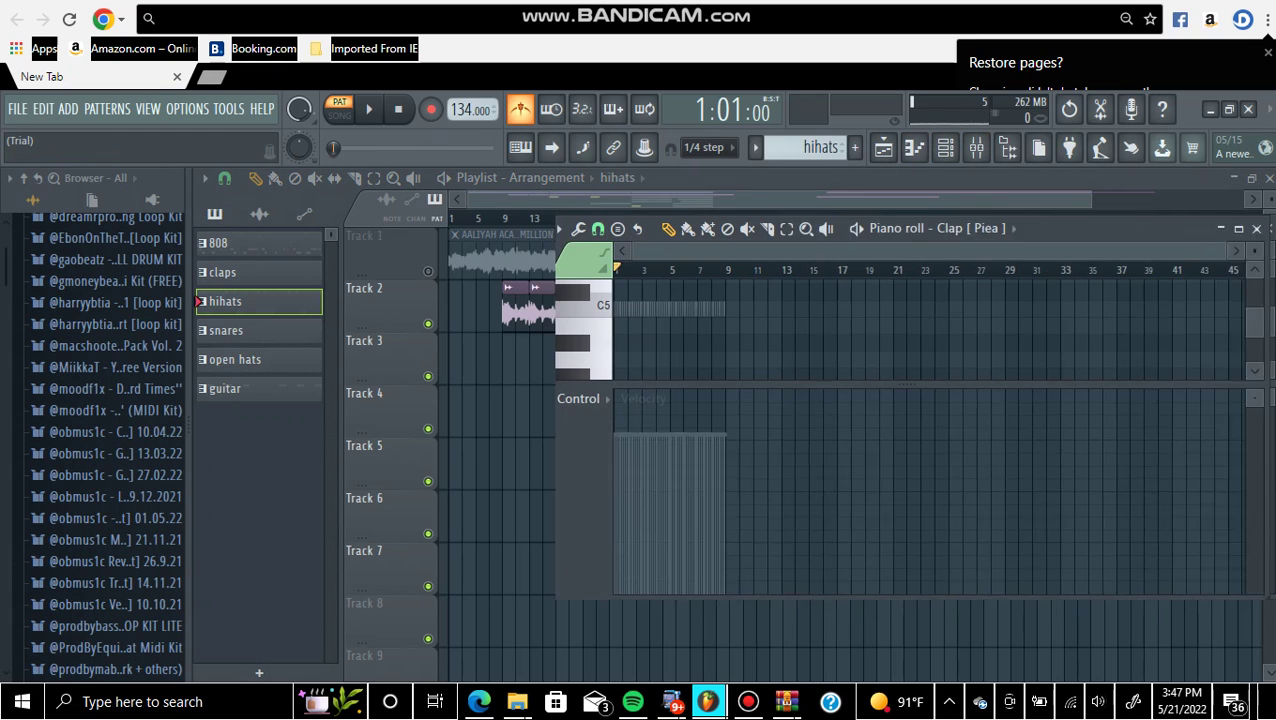
click(1212, 231)
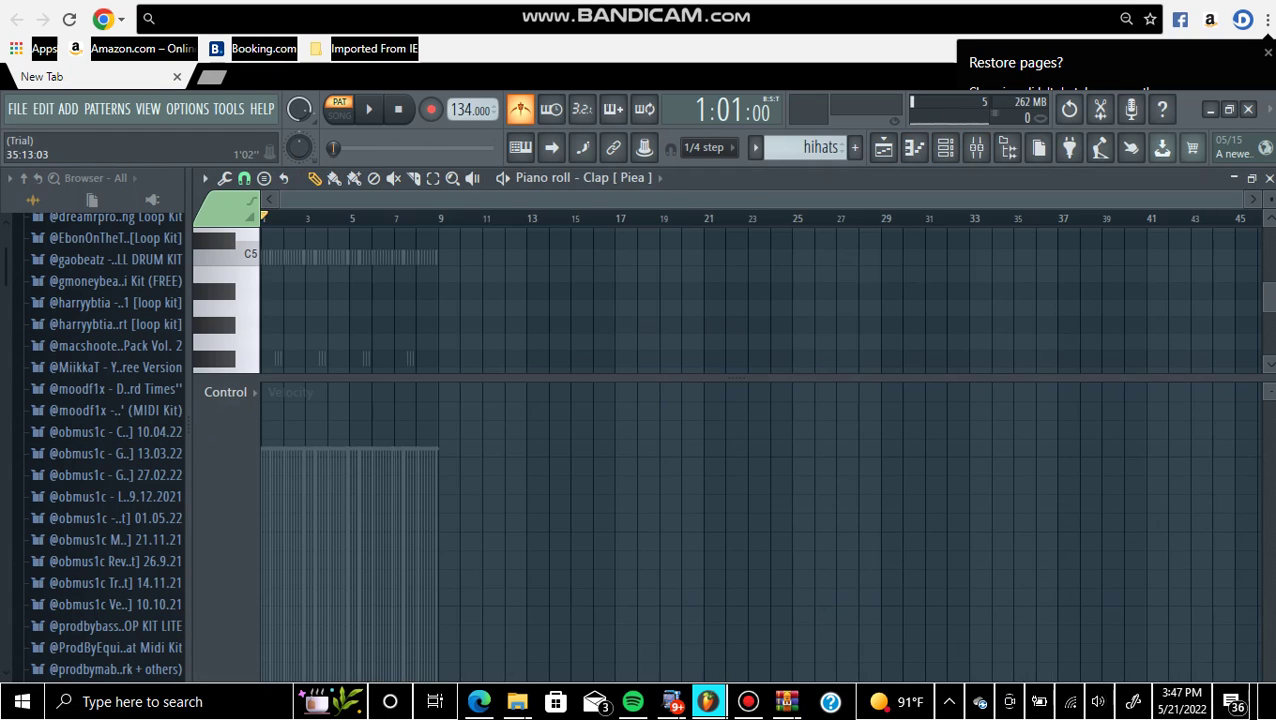
click(620, 177)
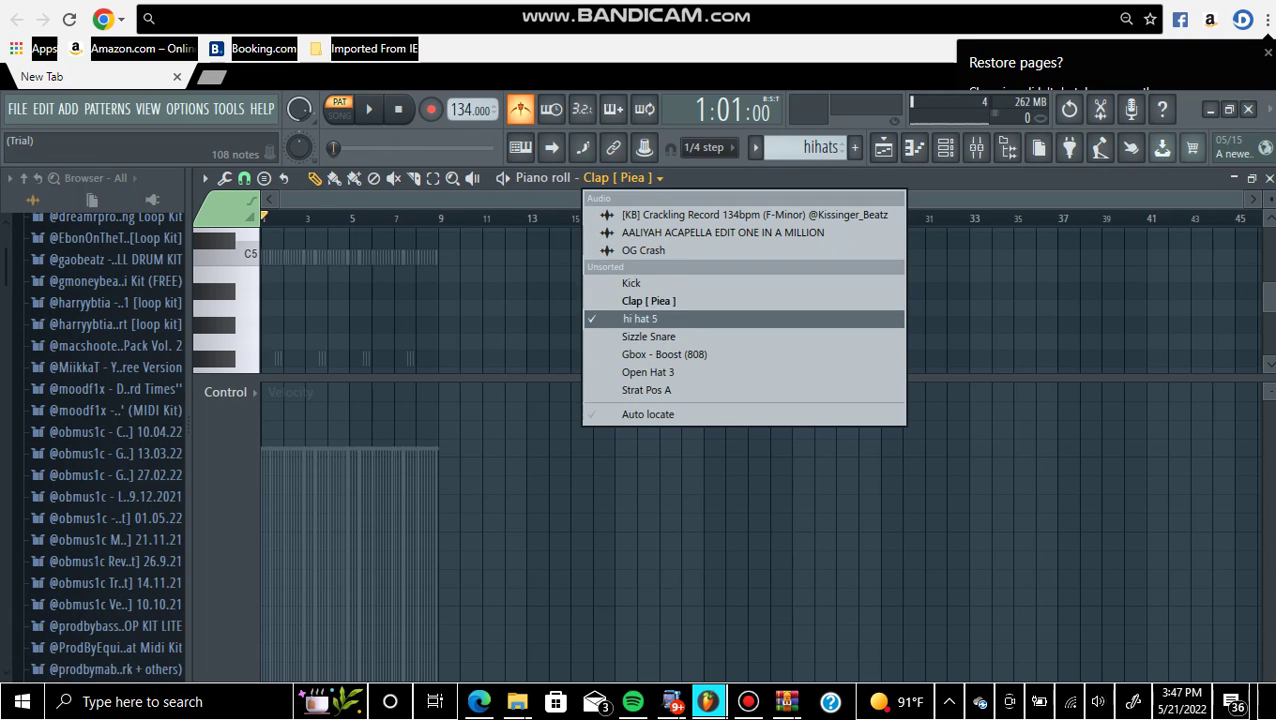
click(625, 318)
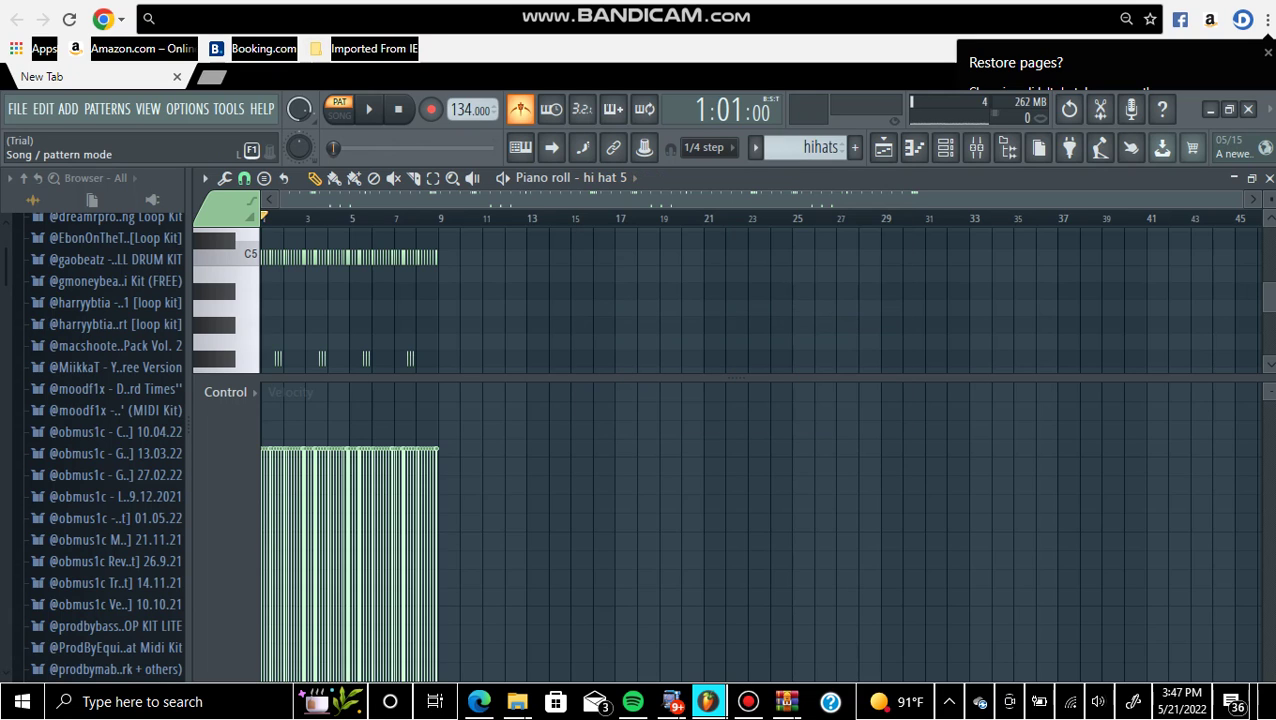
key(space)
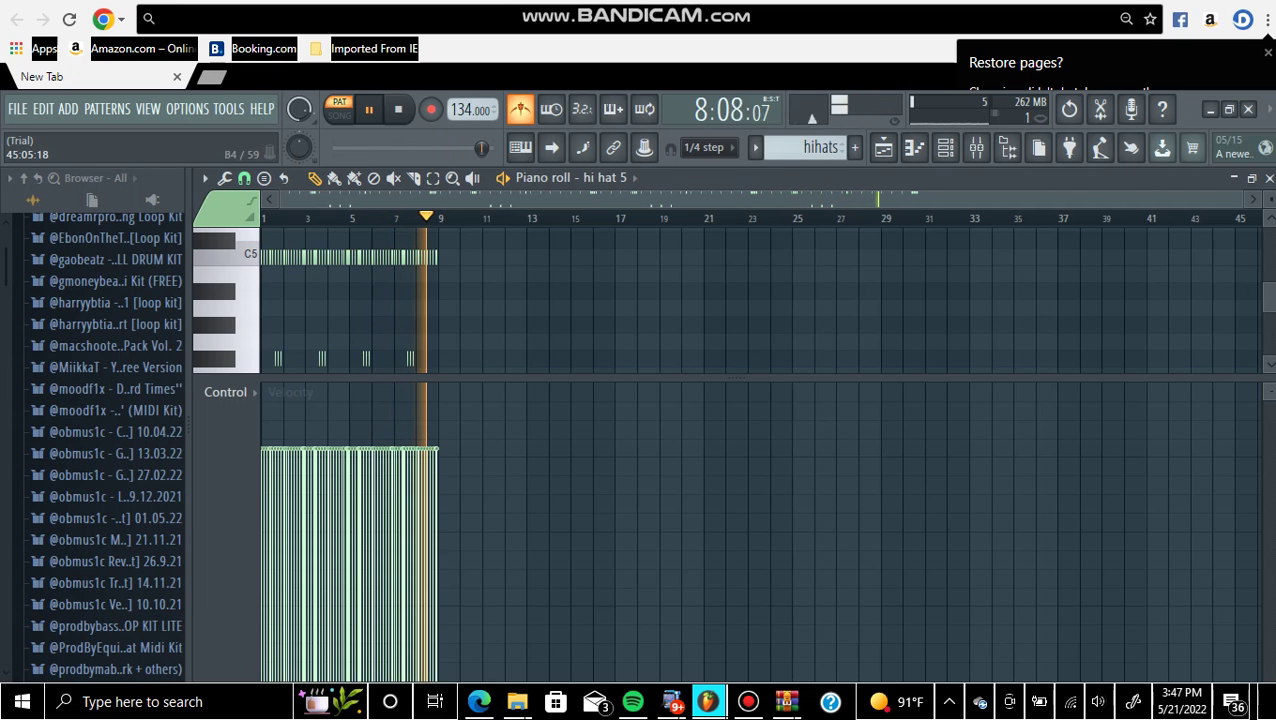
Return to the playlist, select the snares pattern and play its Sizzle Snare notes in the Piano roll
click(1268, 178)
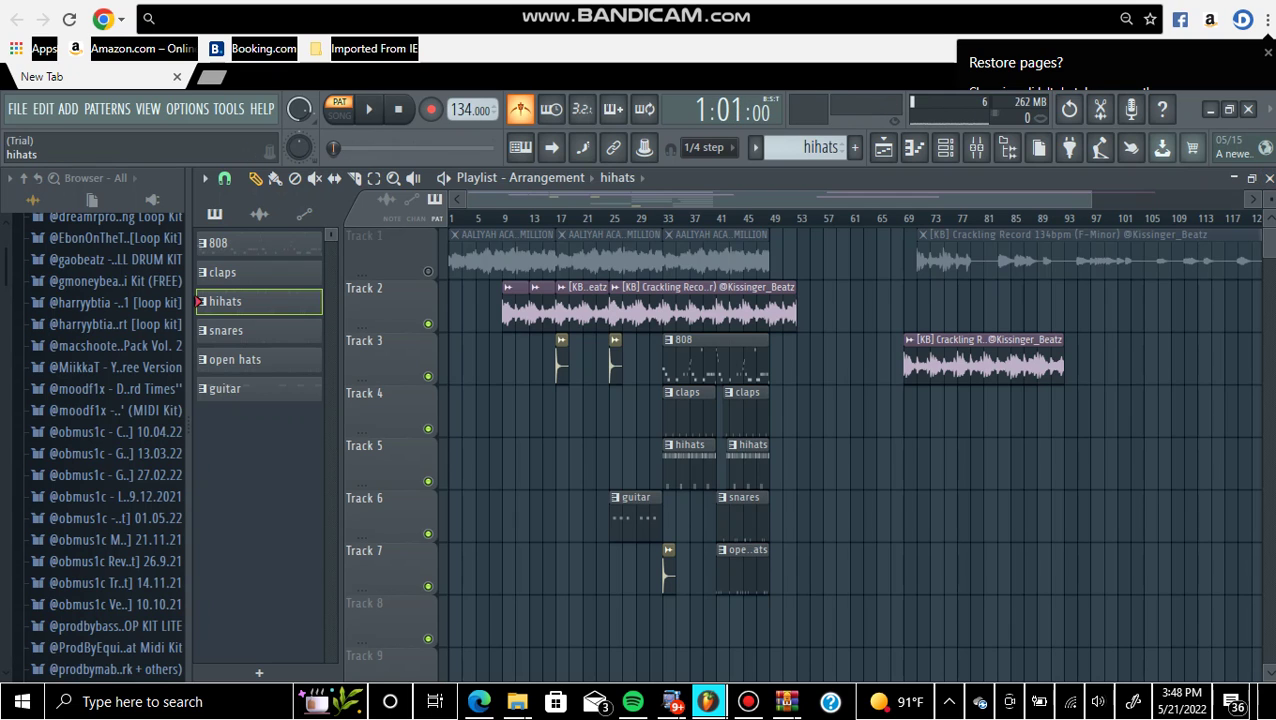
click(248, 360)
click(228, 330)
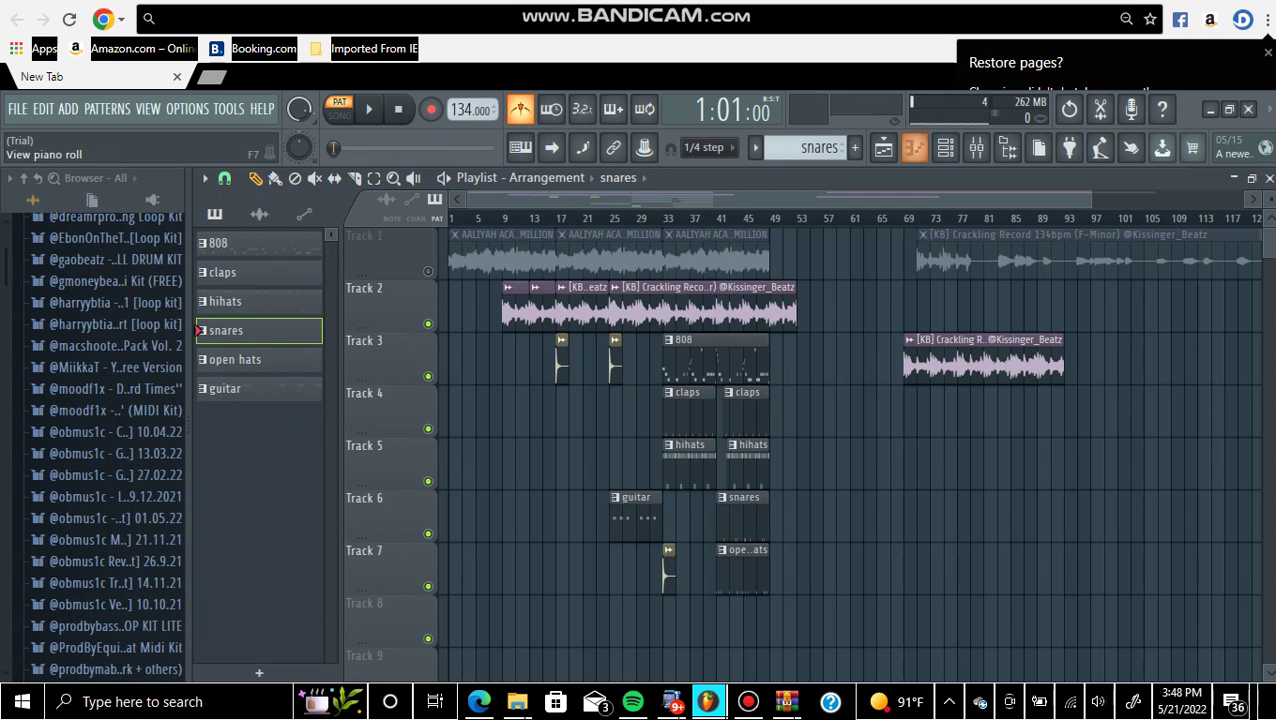
click(913, 147)
click(606, 178)
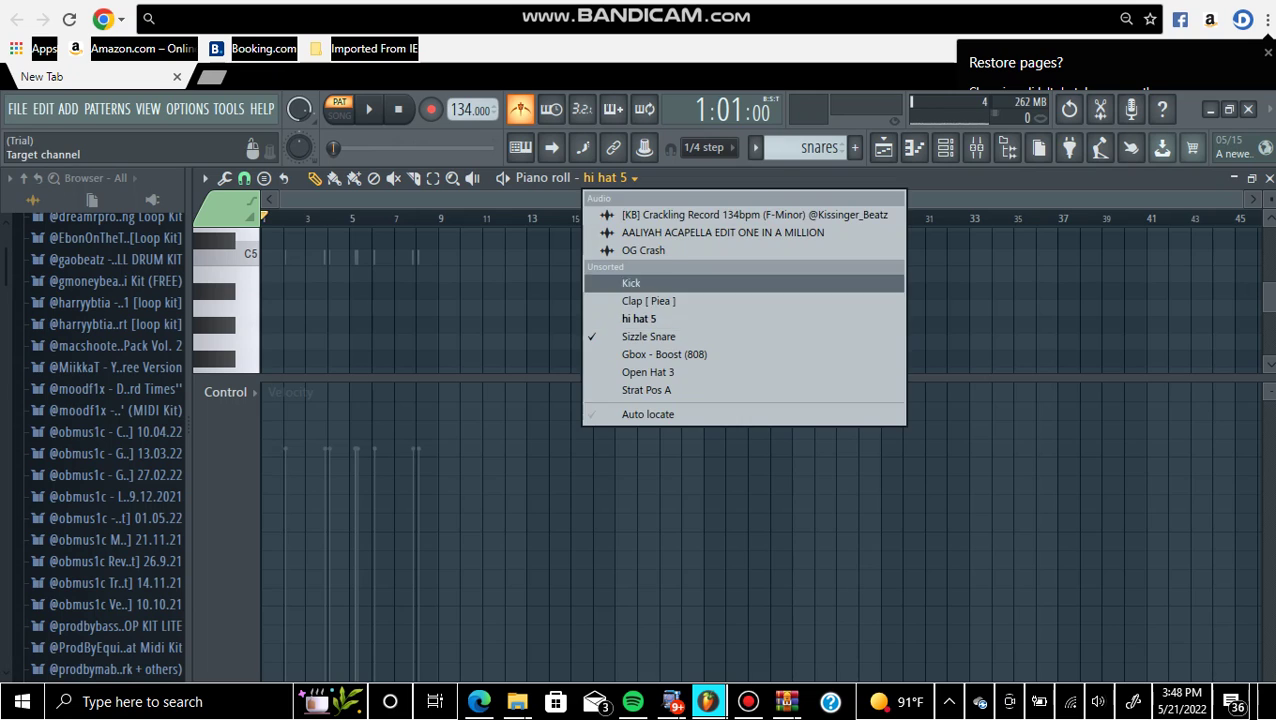
click(650, 336)
key(space)
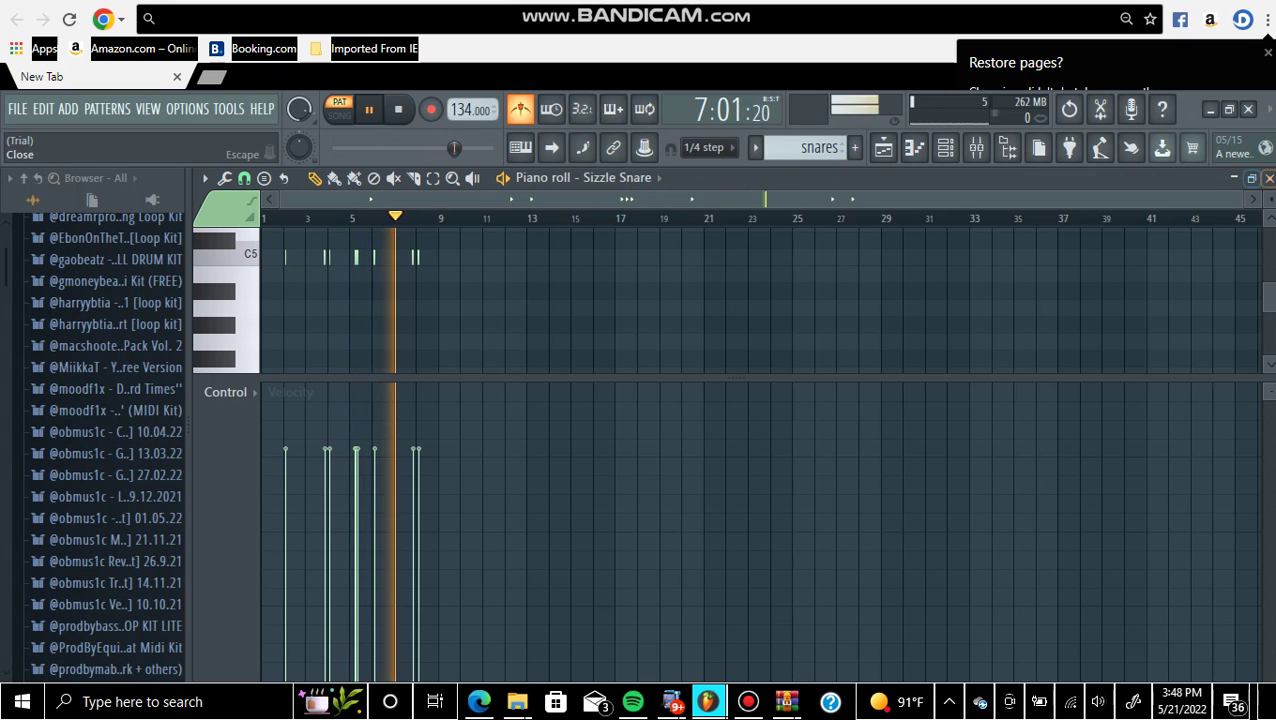
Go back to the playlist, select the open hats pattern and play its Open Hat 3 notes in the Piano roll
key(F5)
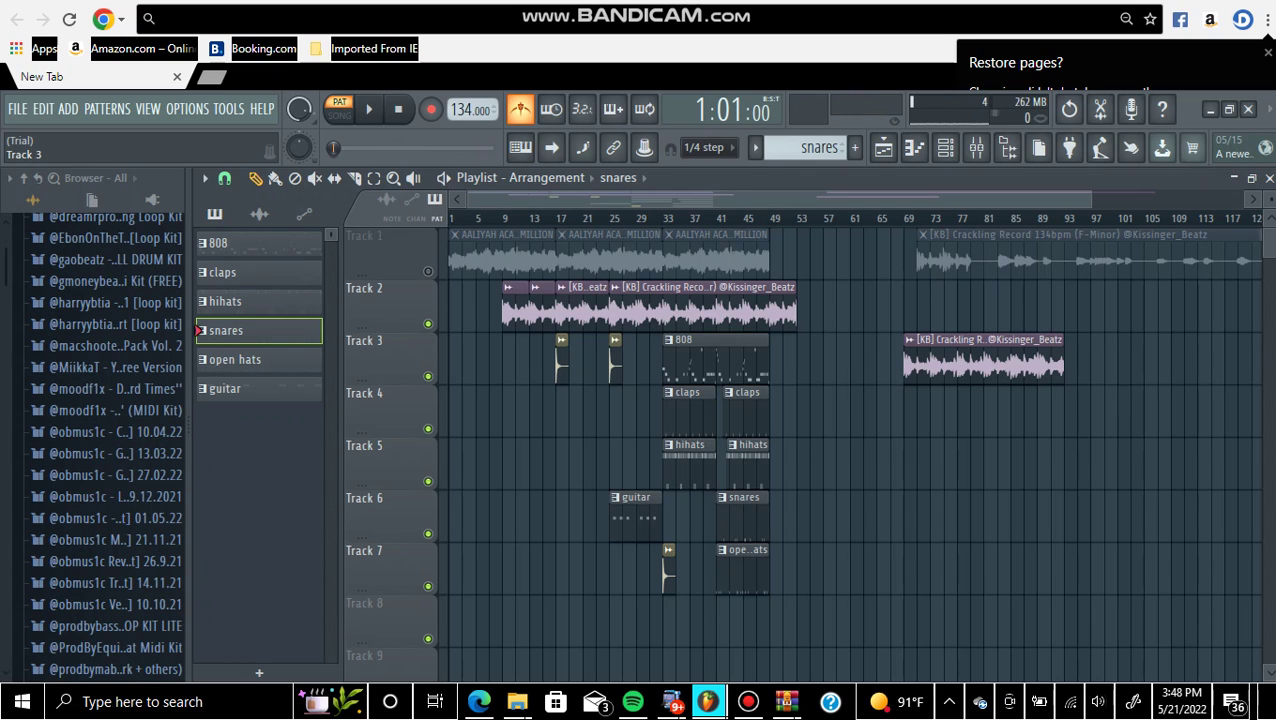
click(235, 359)
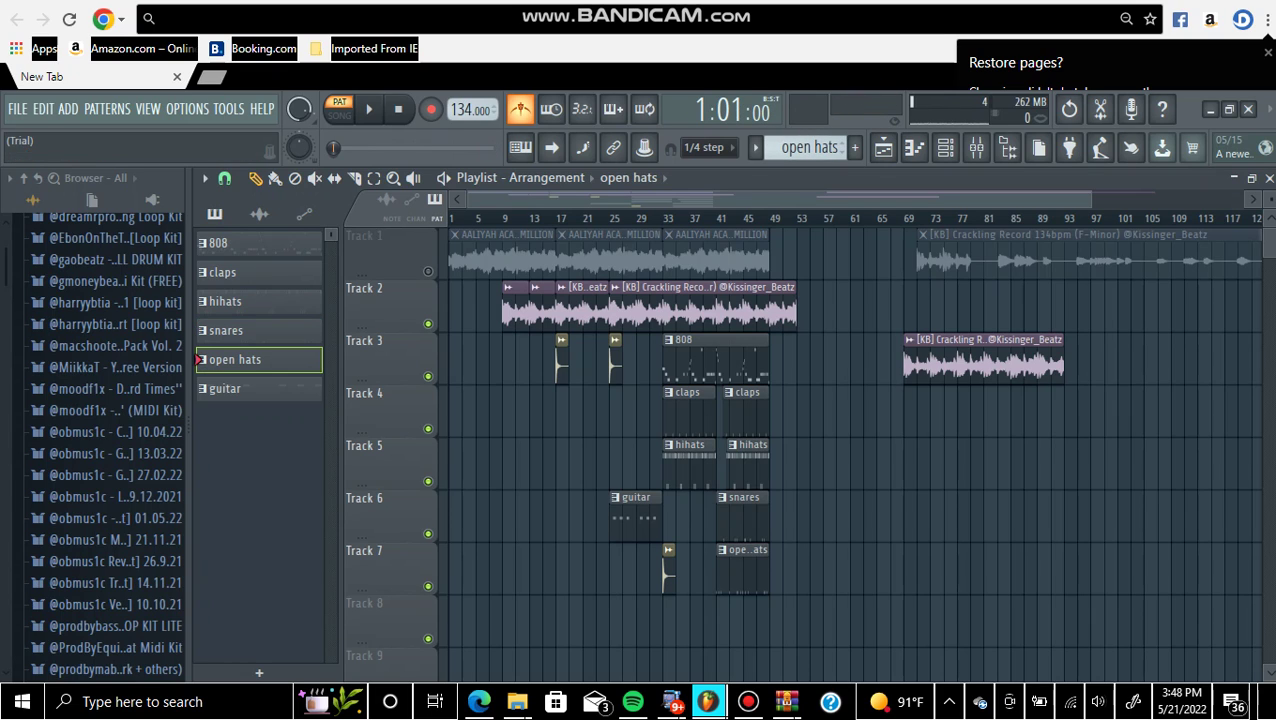
click(914, 147)
click(617, 177)
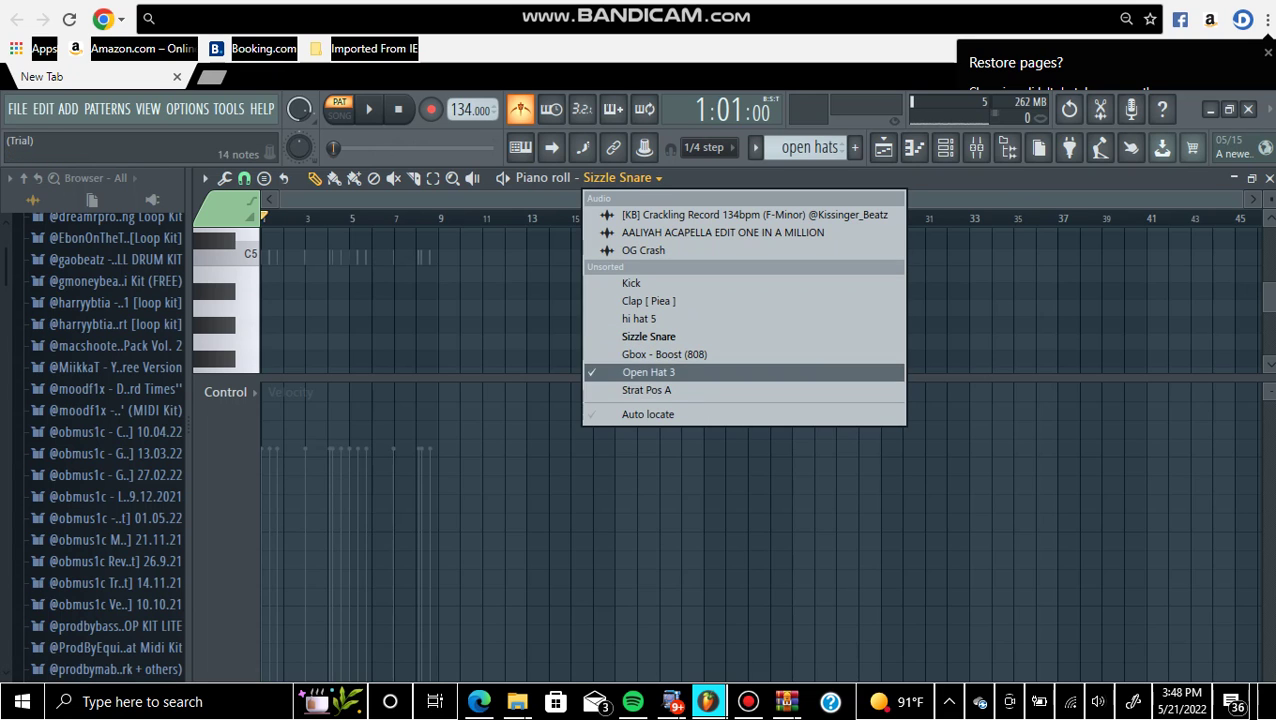
click(649, 372)
key(space)
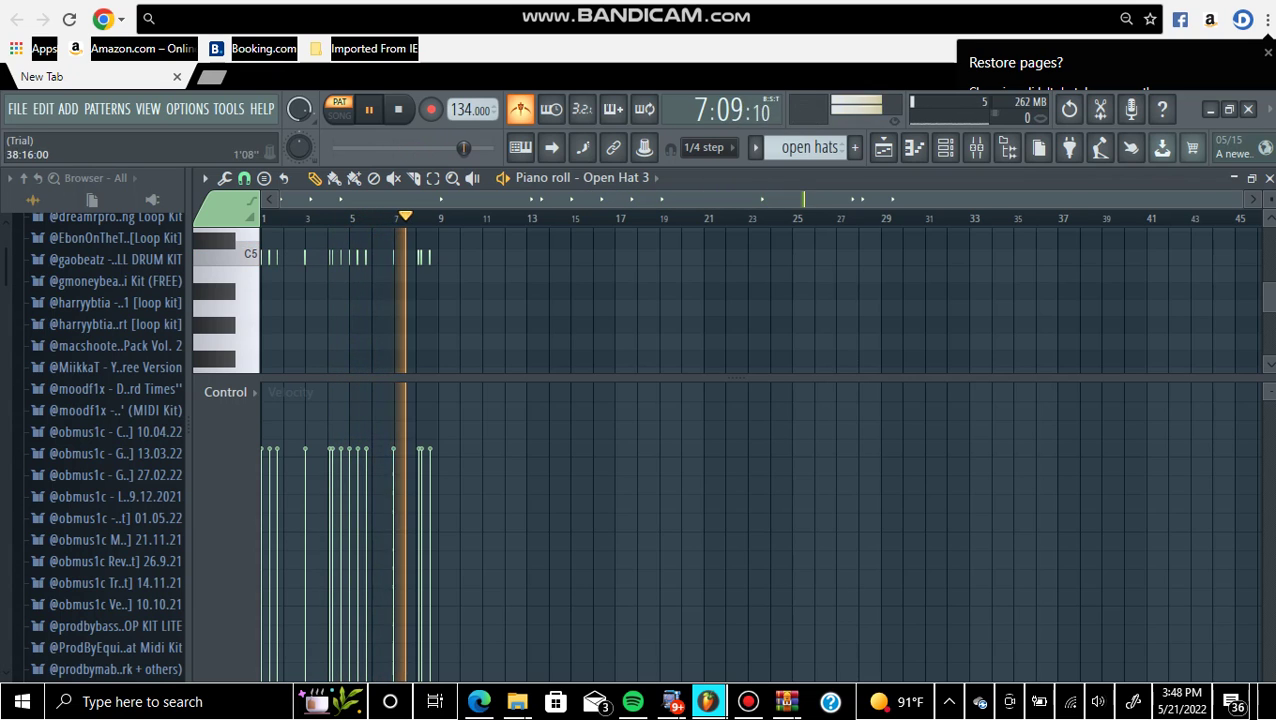
Stop the open hats playback, select the guitar pattern and open its Strat Pos A notes in the Piano roll
key(F5)
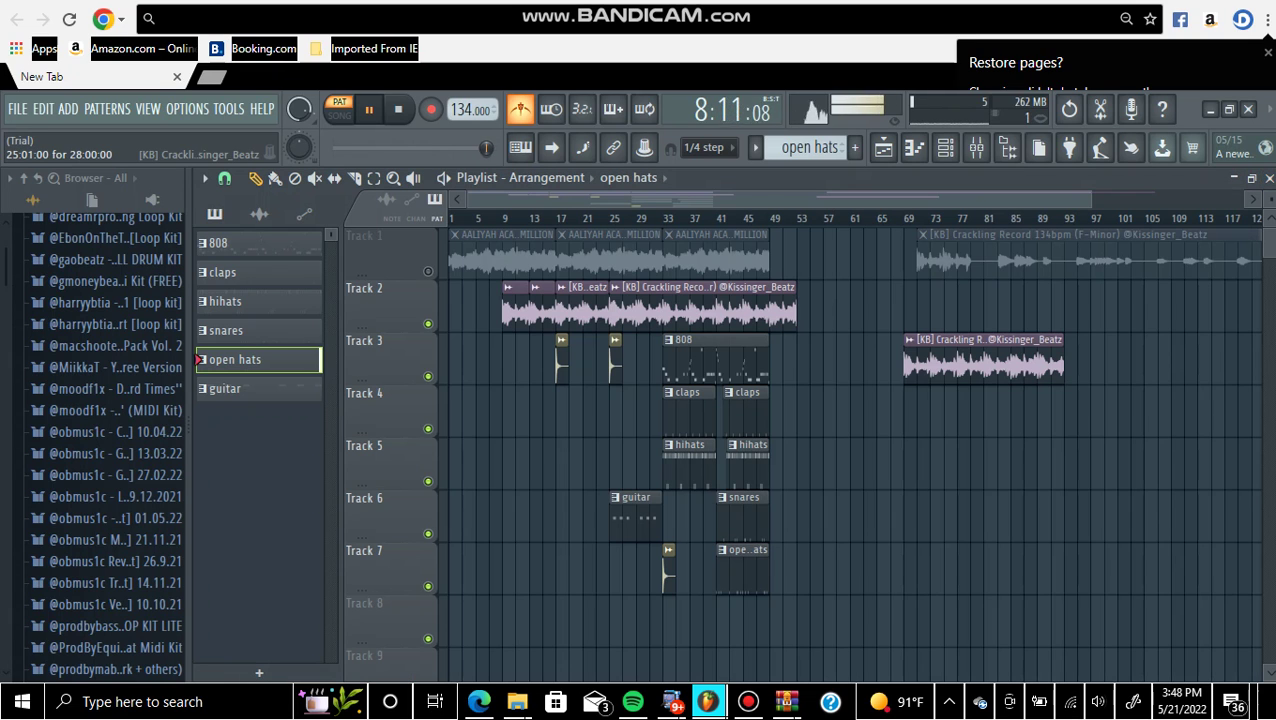
key(space)
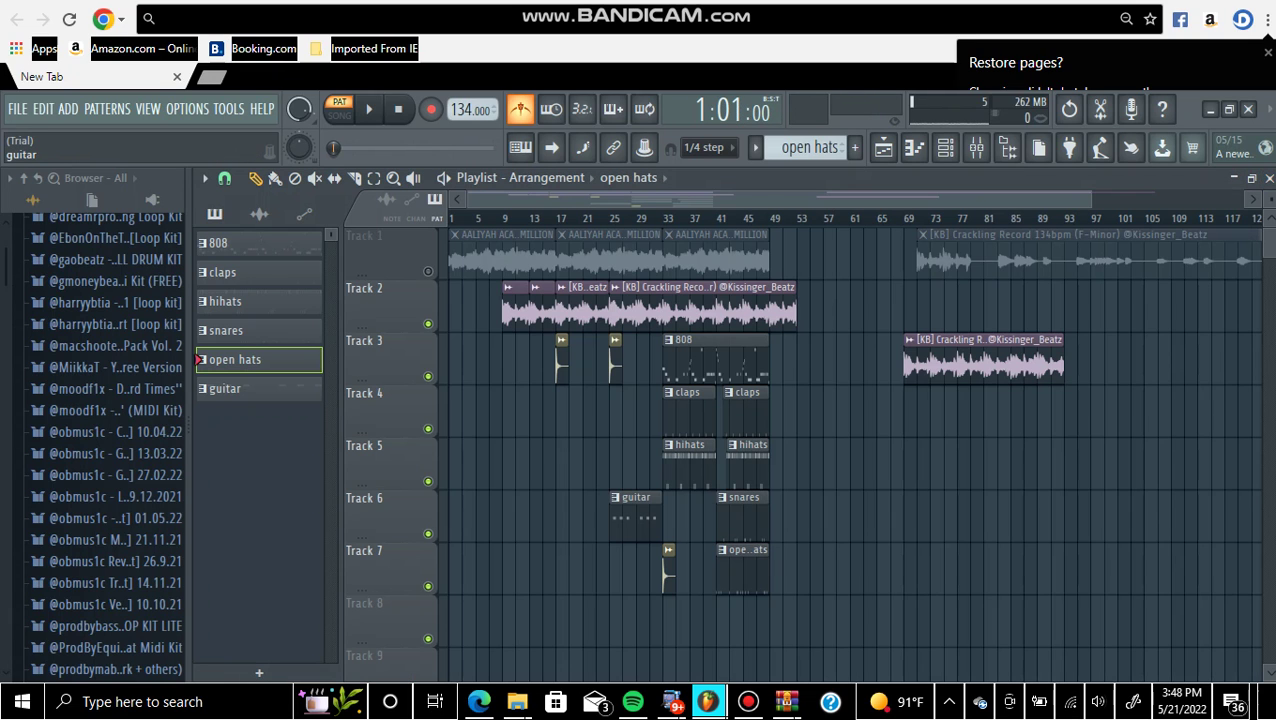
click(259, 389)
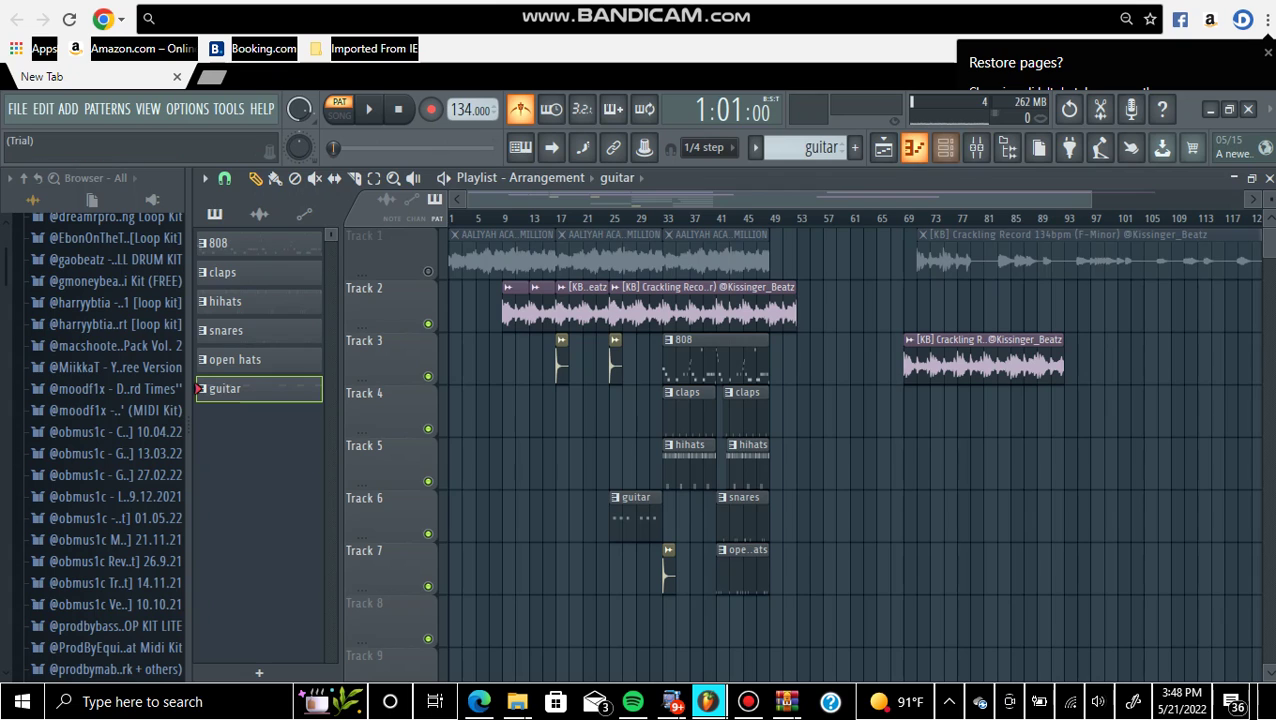
click(914, 148)
click(914, 148)
click(914, 148)
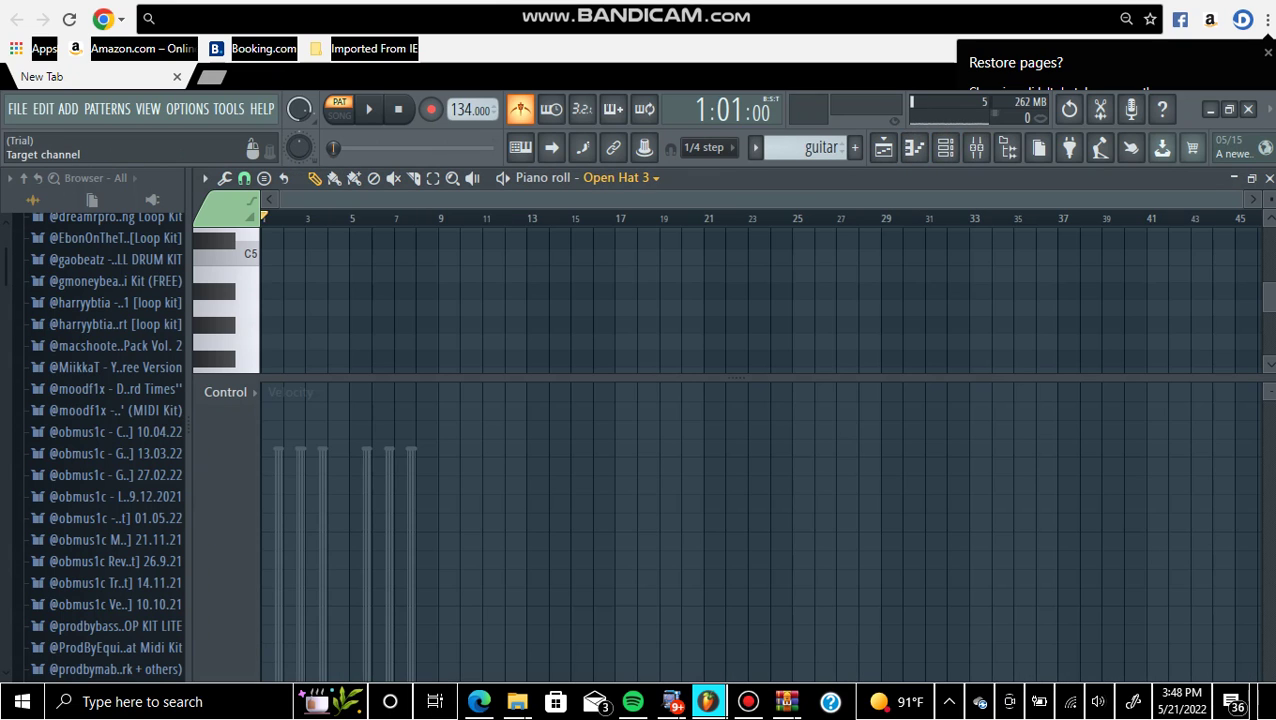
click(620, 178)
click(620, 390)
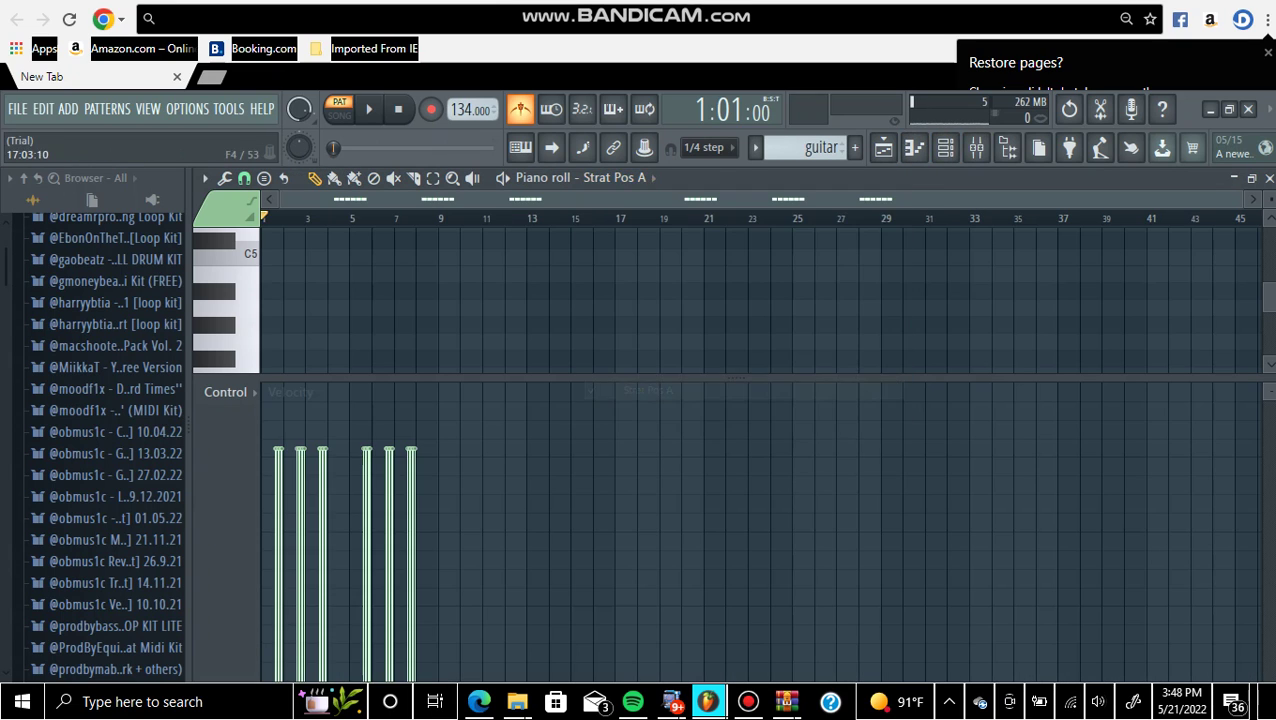
Switch to the Edge browser, go to the YouTube tab and search for "one in a million instrumental"
scroll(730, 300, up, 3)
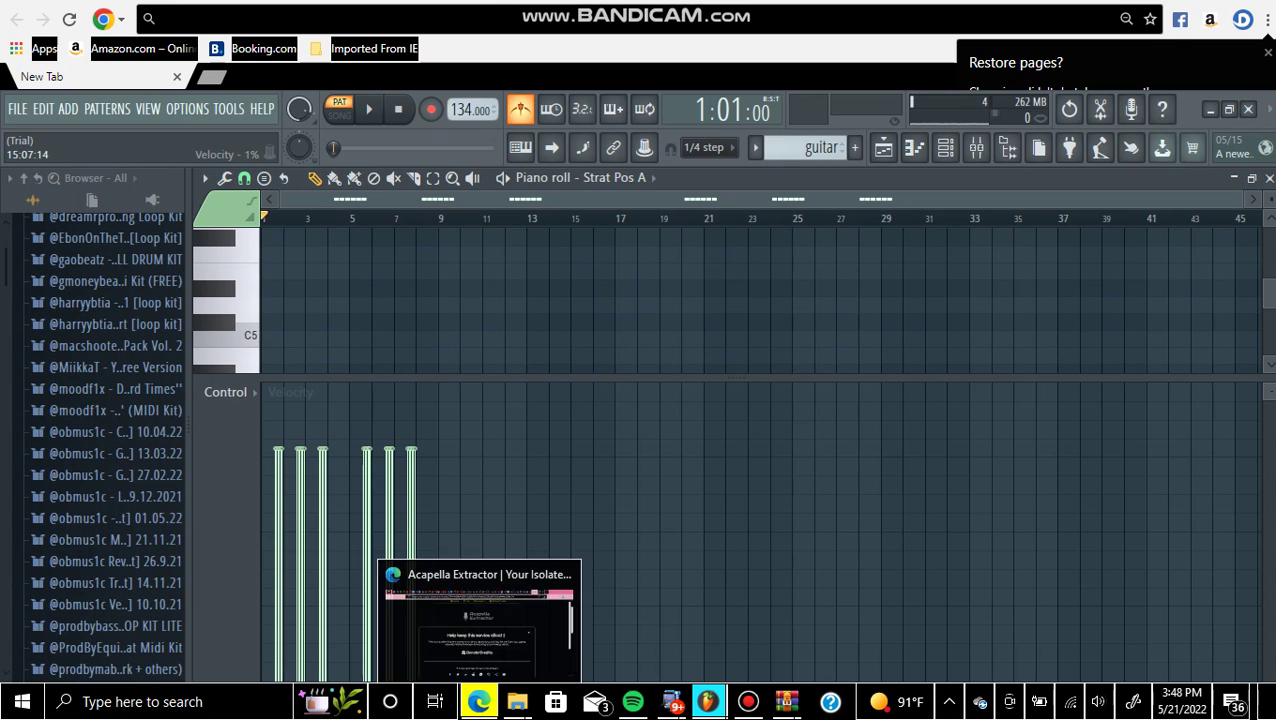
click(479, 701)
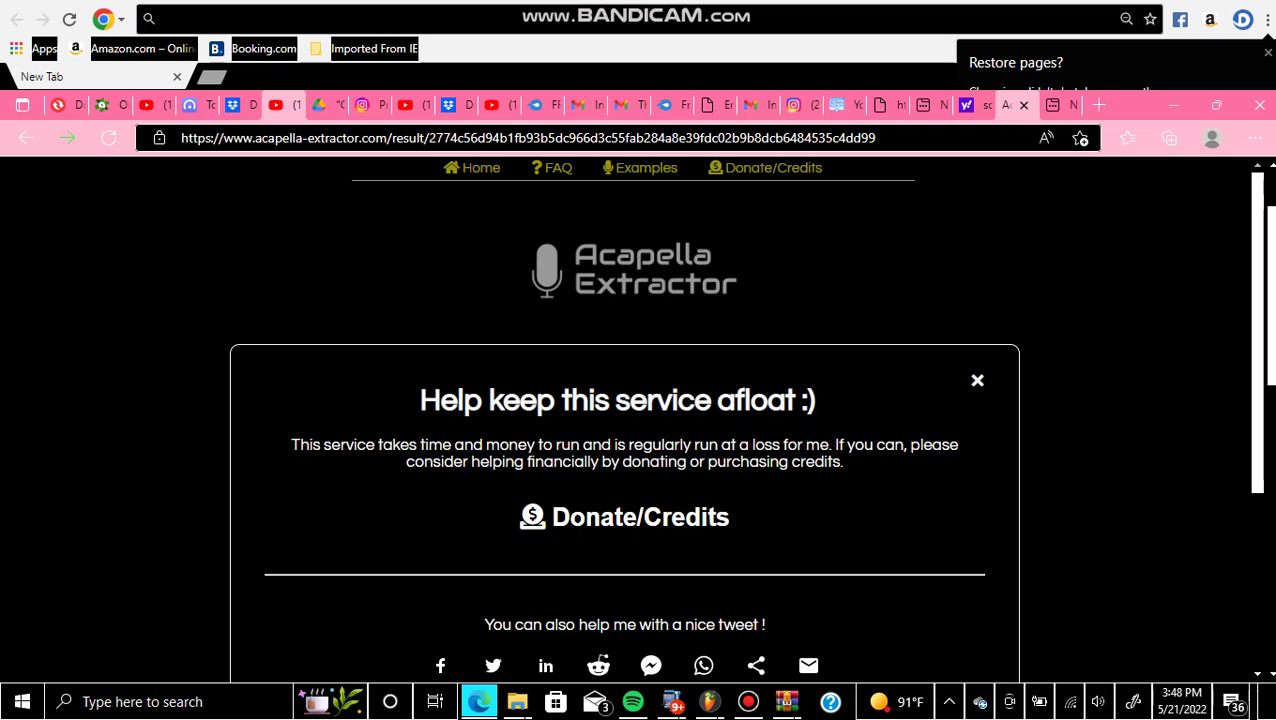
click(280, 105)
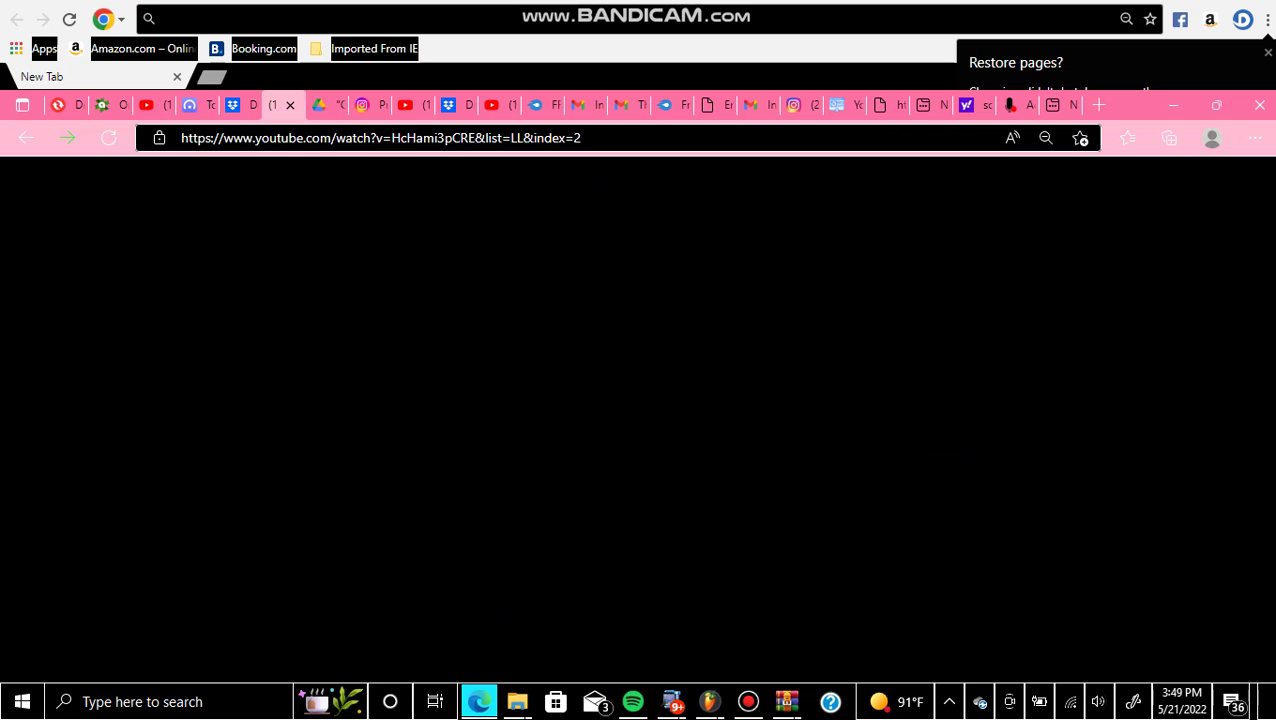
scroll(400, 310, up, 15)
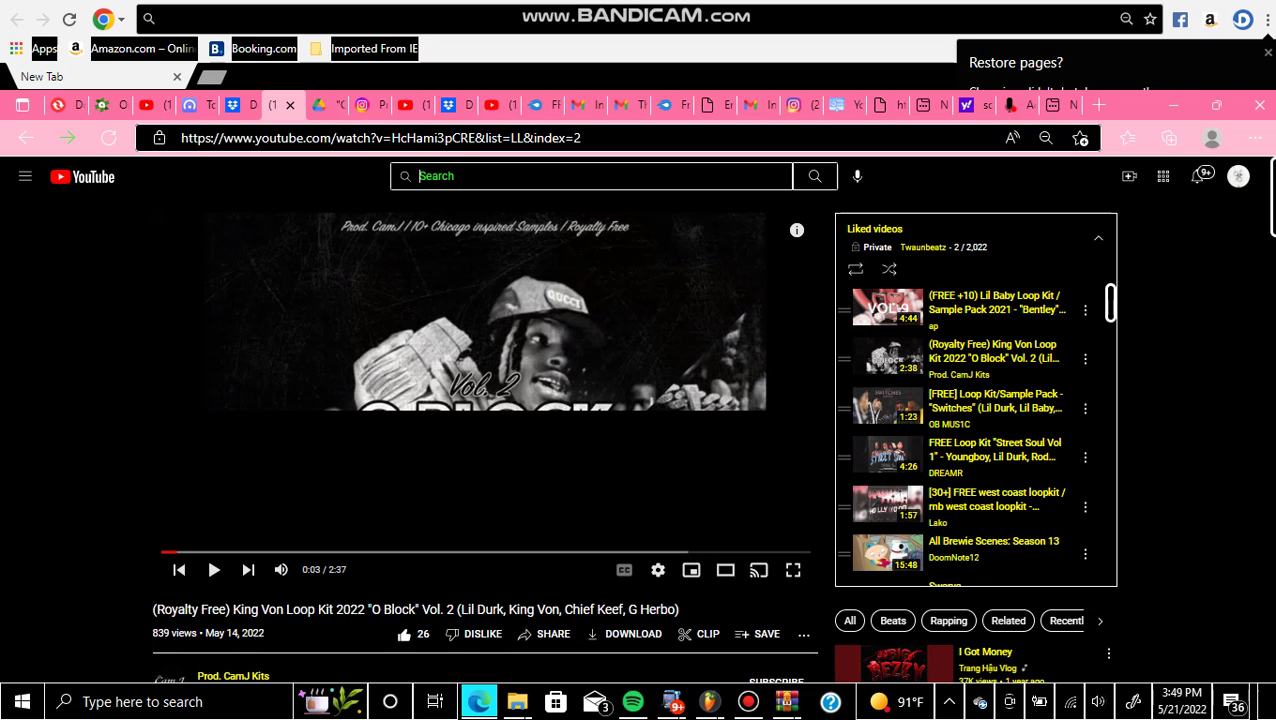
text(ne in)
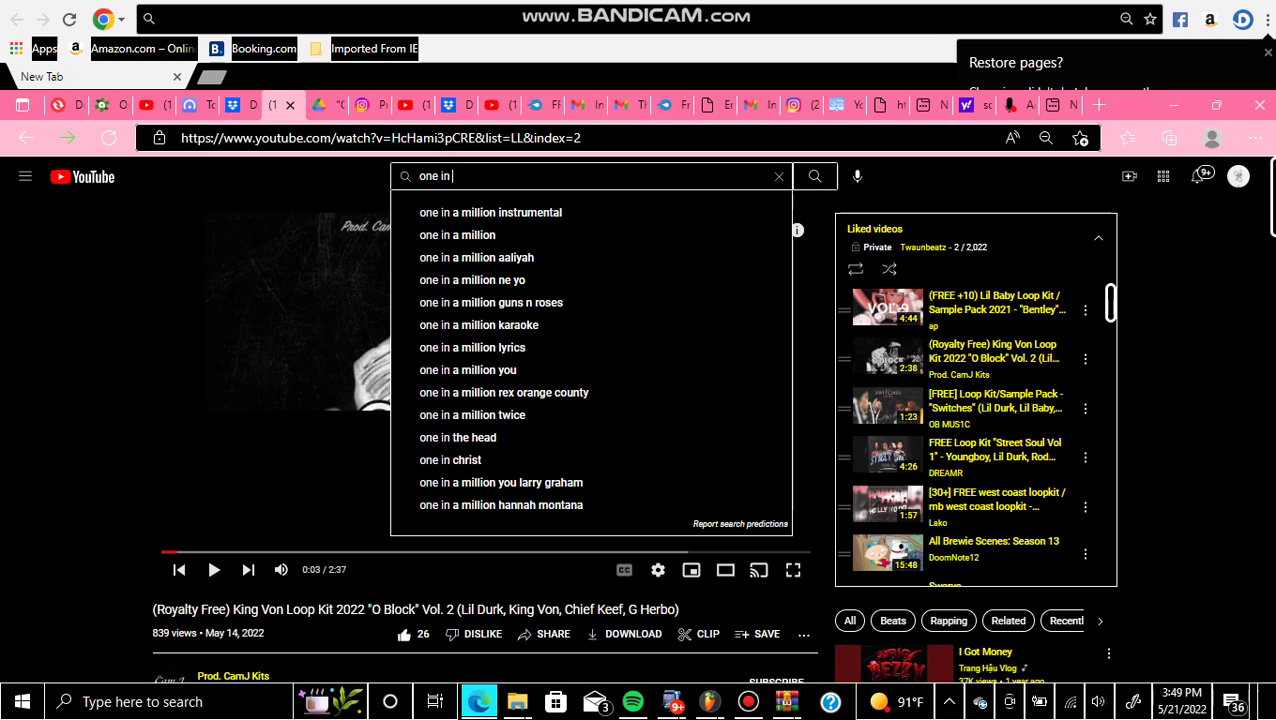
key(Down)
key(Return)
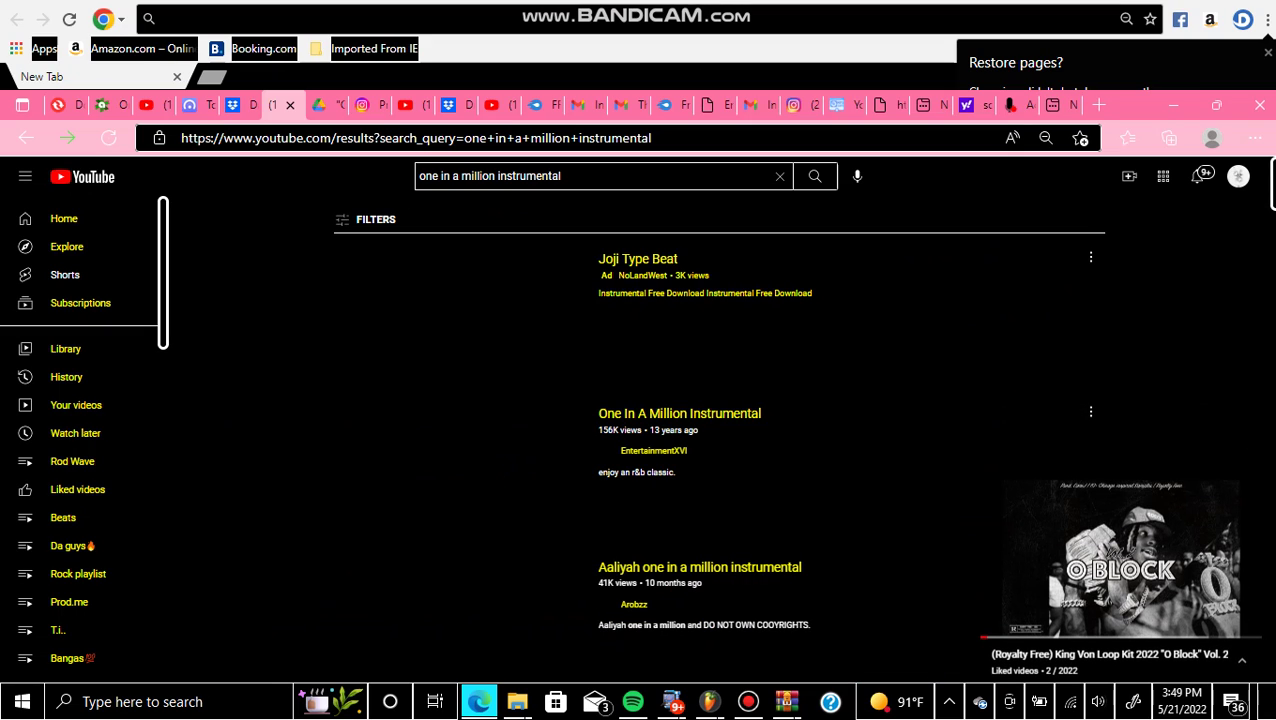
Open the Aaliyah "One In A Million Instrumental" video from the results, skip the ad and jump ahead through the track
scroll(460, 480, down, 3)
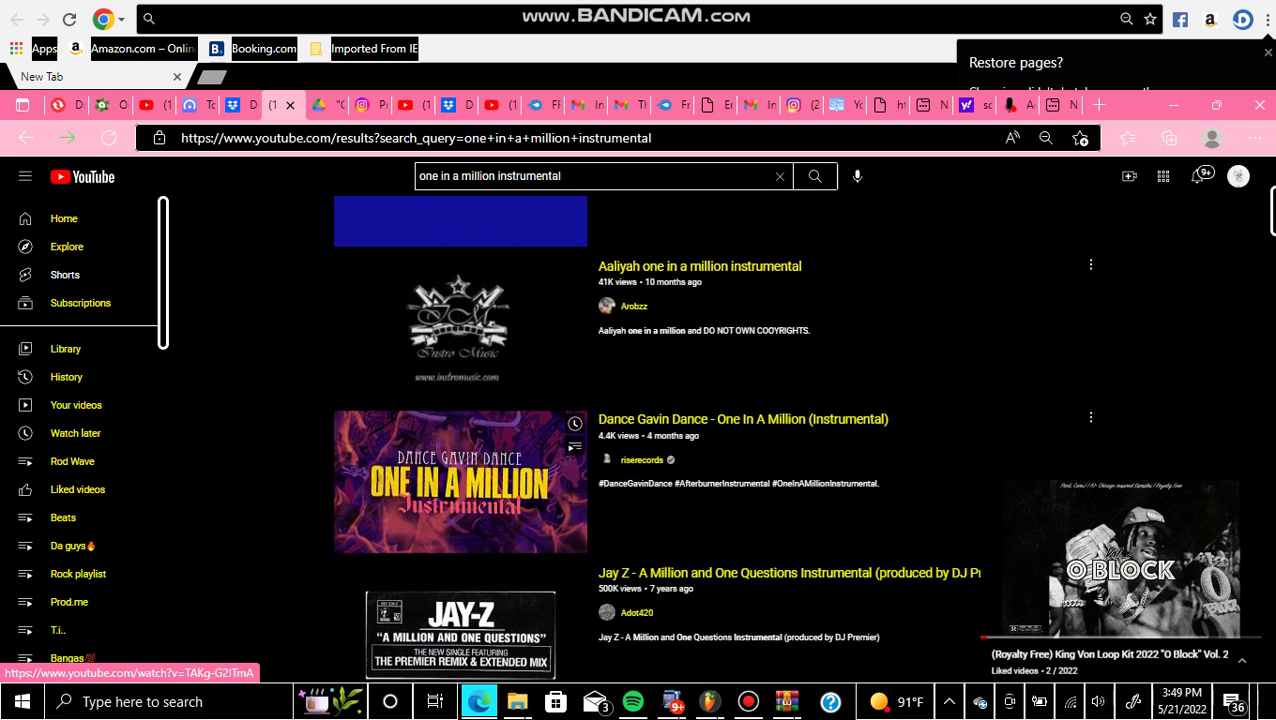
scroll(460, 530, up, 2)
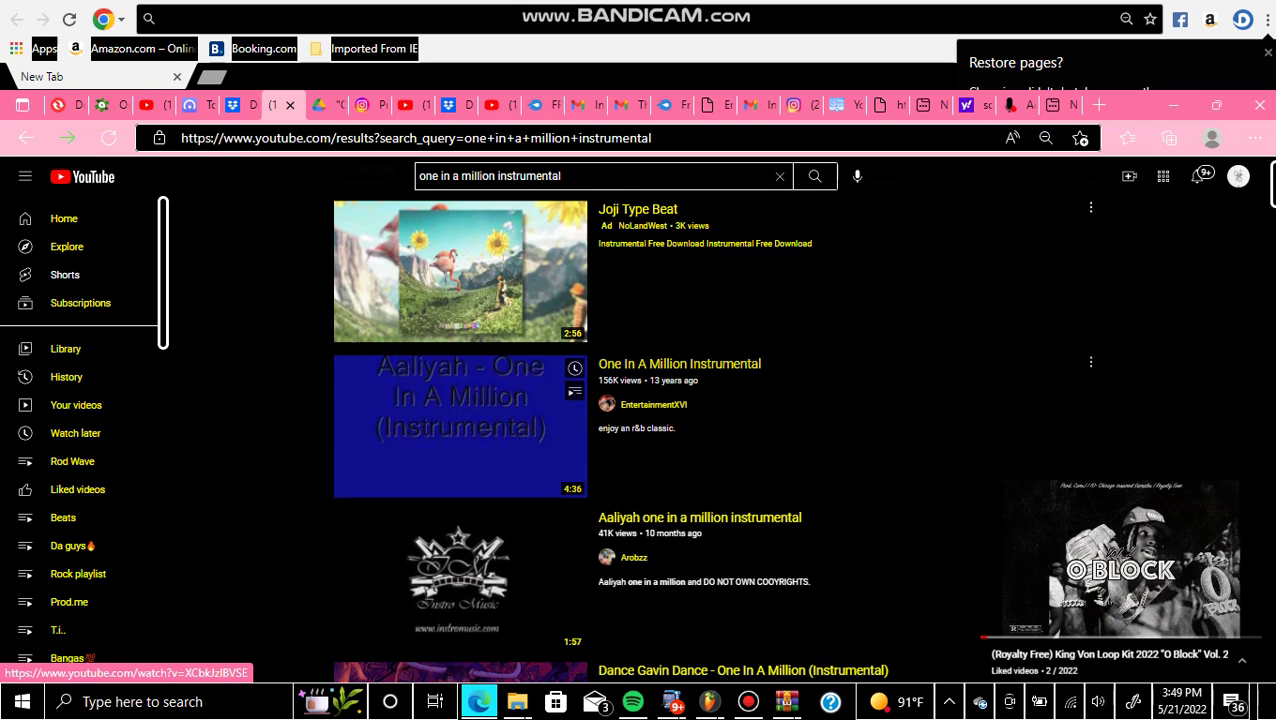
click(460, 425)
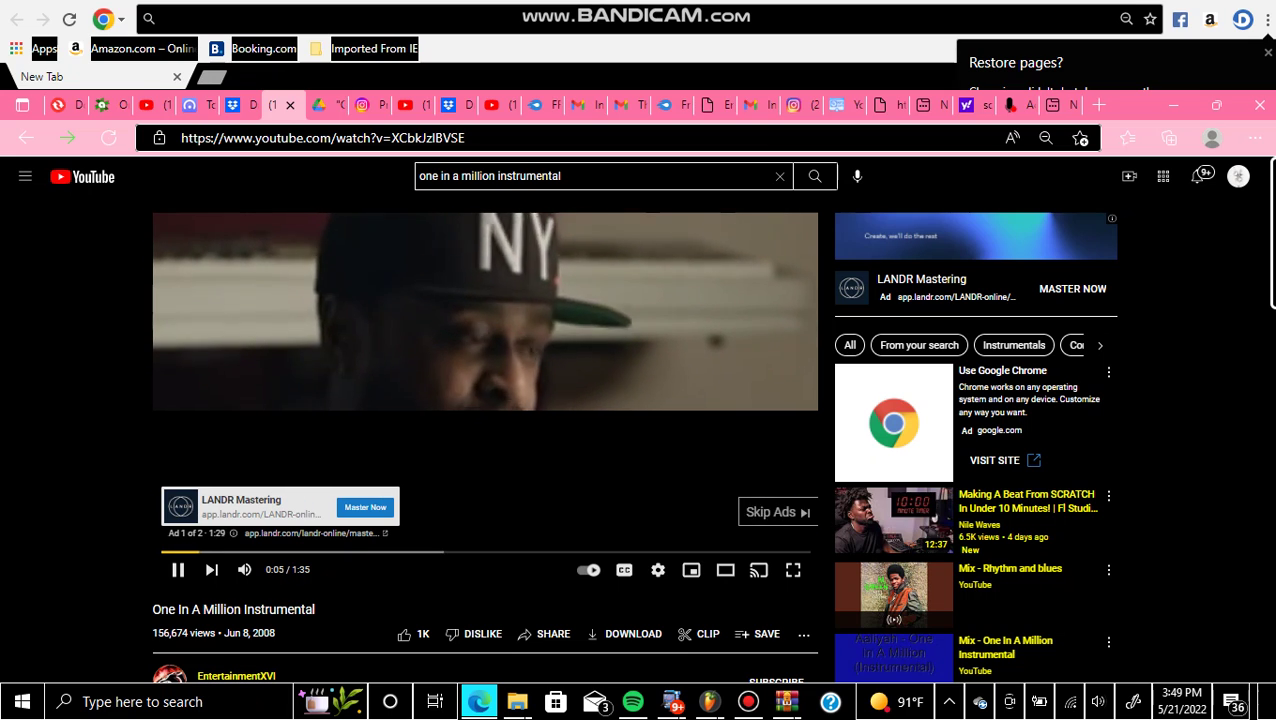
click(777, 512)
click(398, 552)
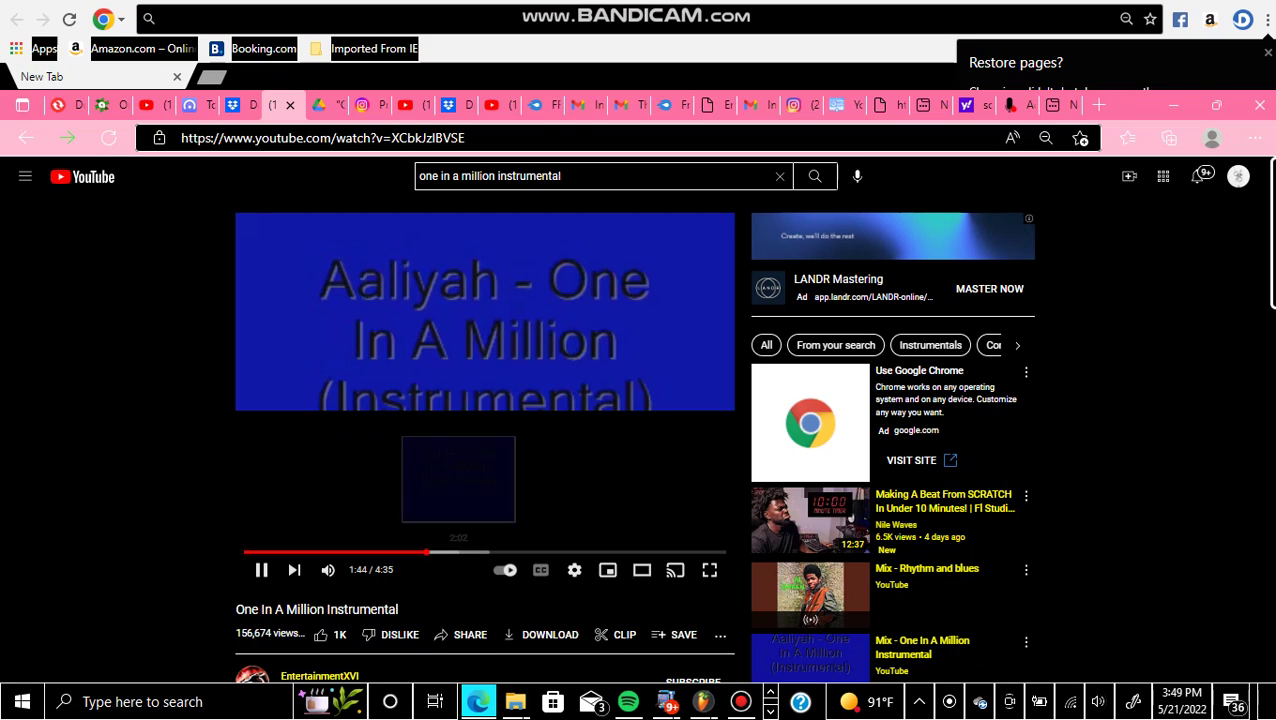
click(464, 551)
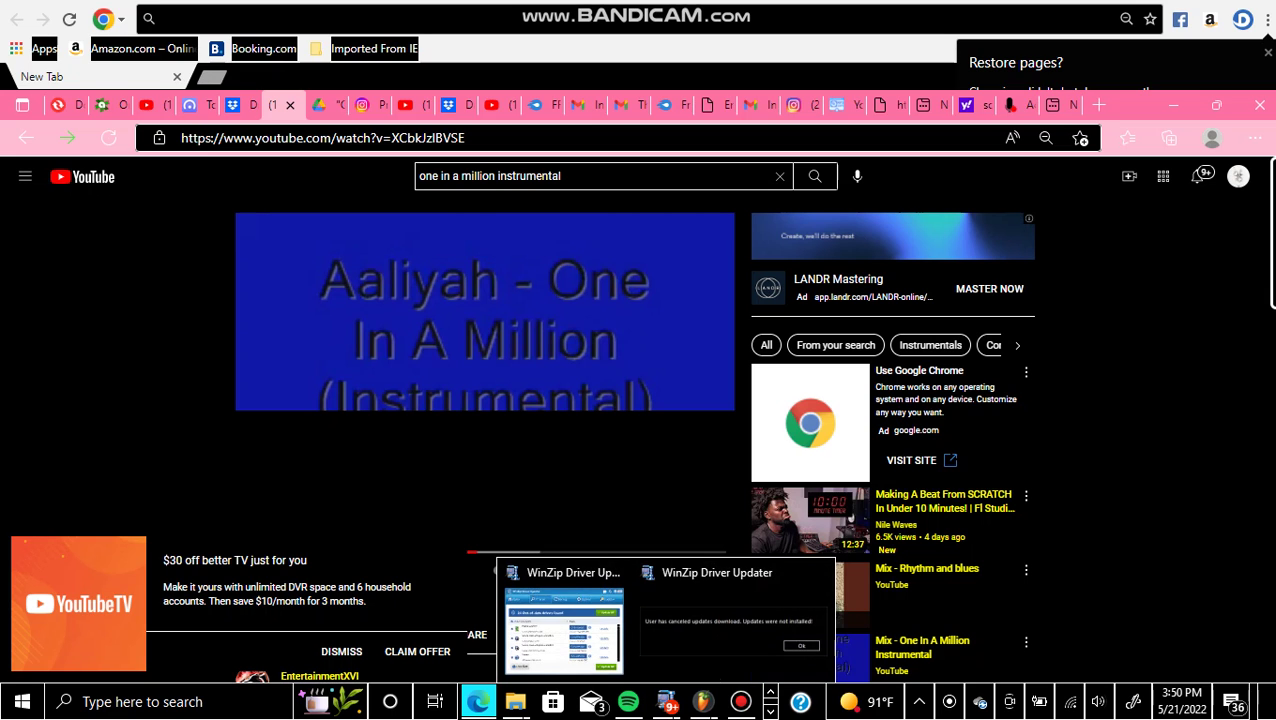
Switch back to FL Studio, play the Strat Pos A guitar notes, pause the YouTube video and return to the Piano roll
mouse_move(703, 701)
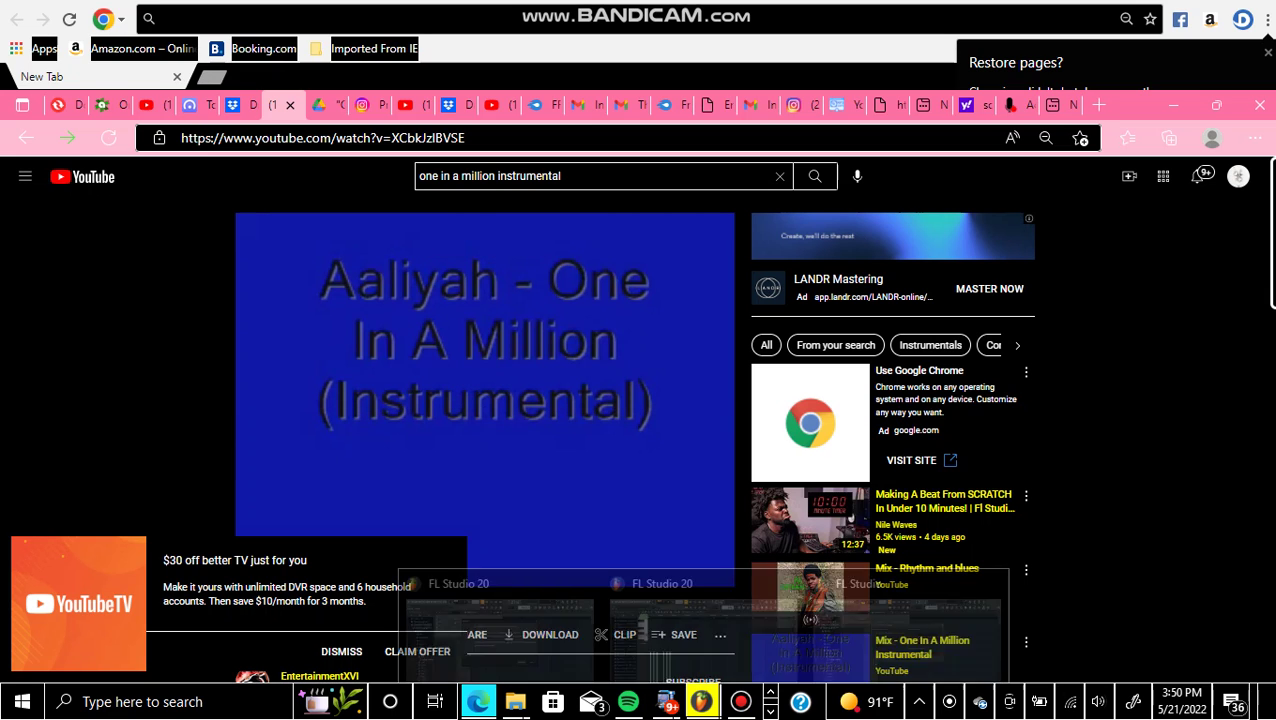
click(703, 628)
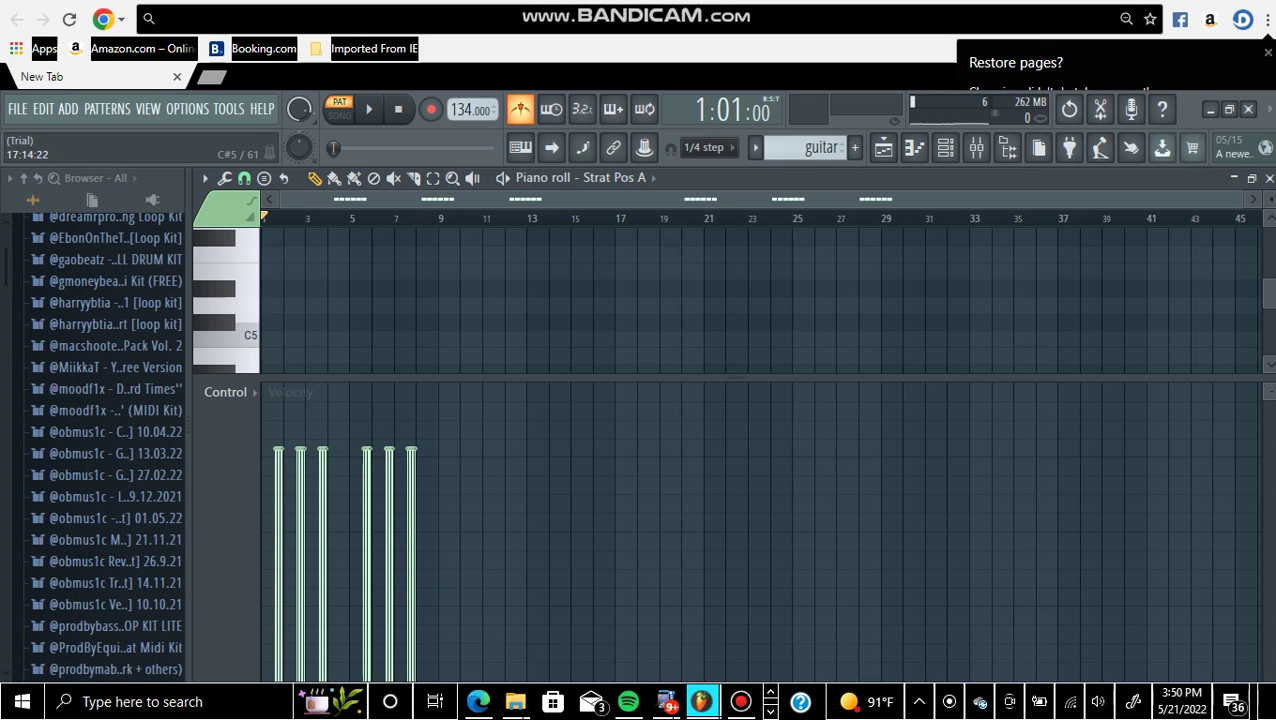
key(space)
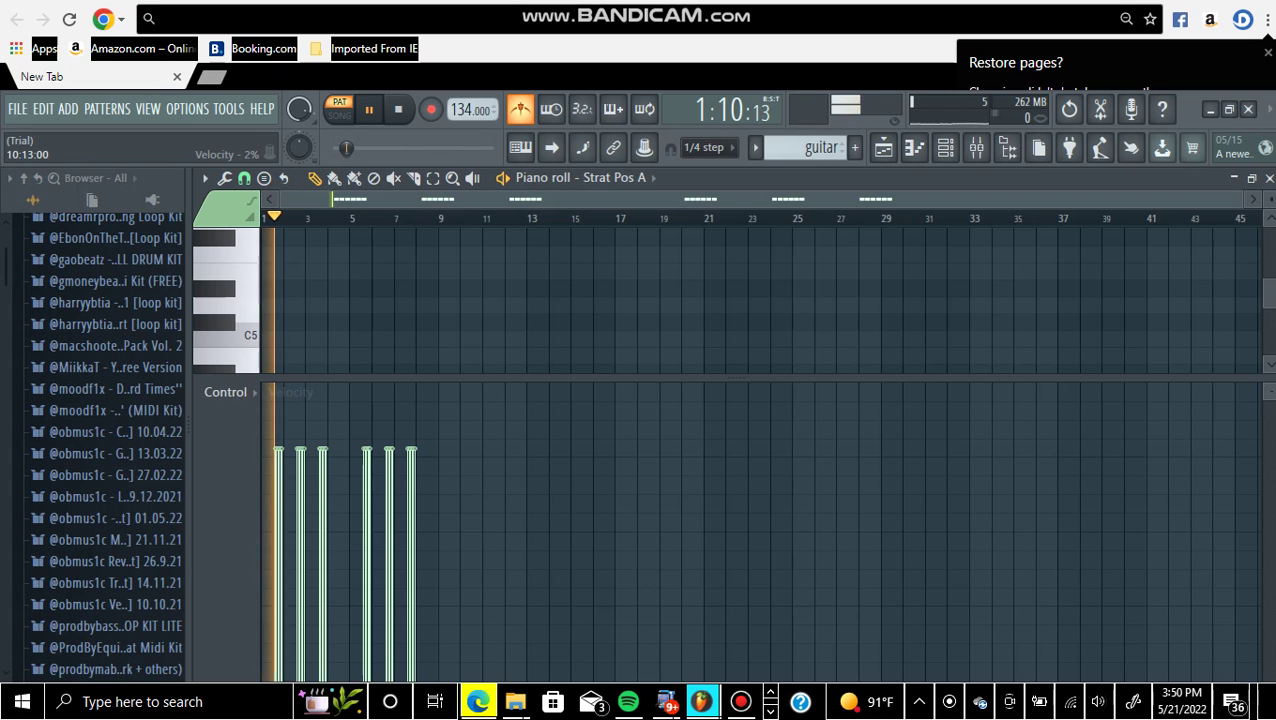
click(478, 701)
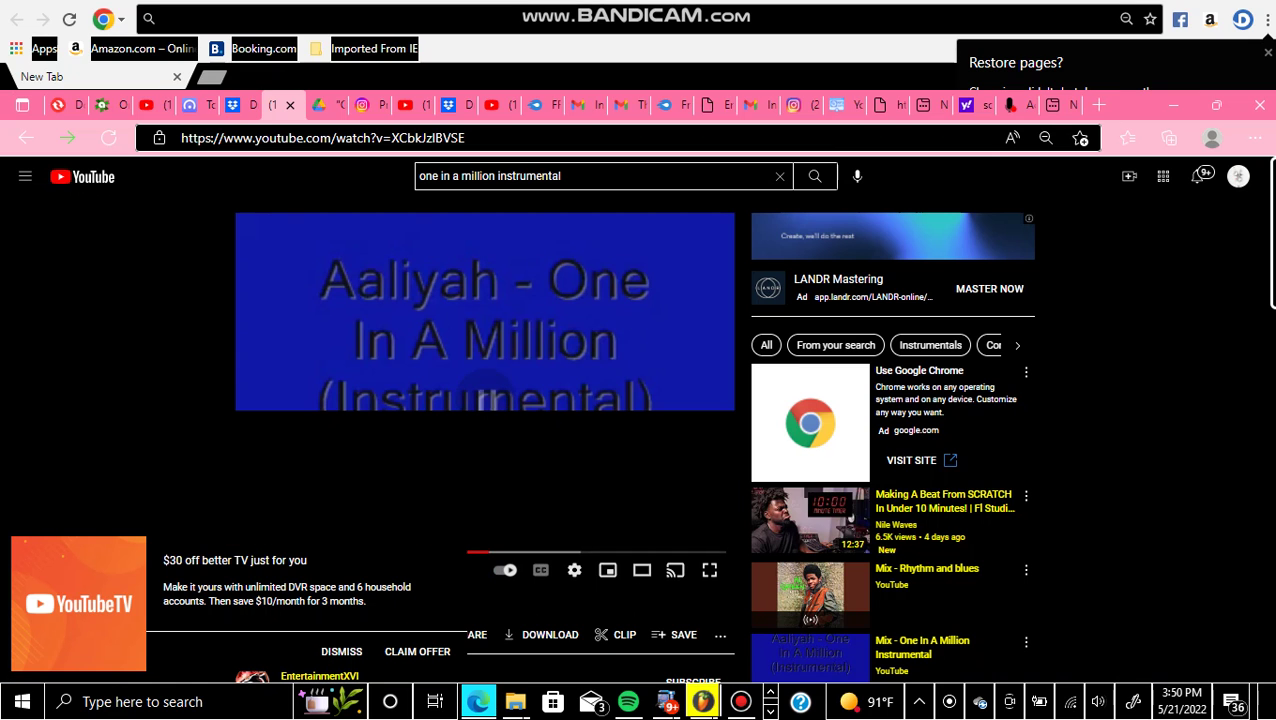
mouse_move(703, 701)
click(703, 628)
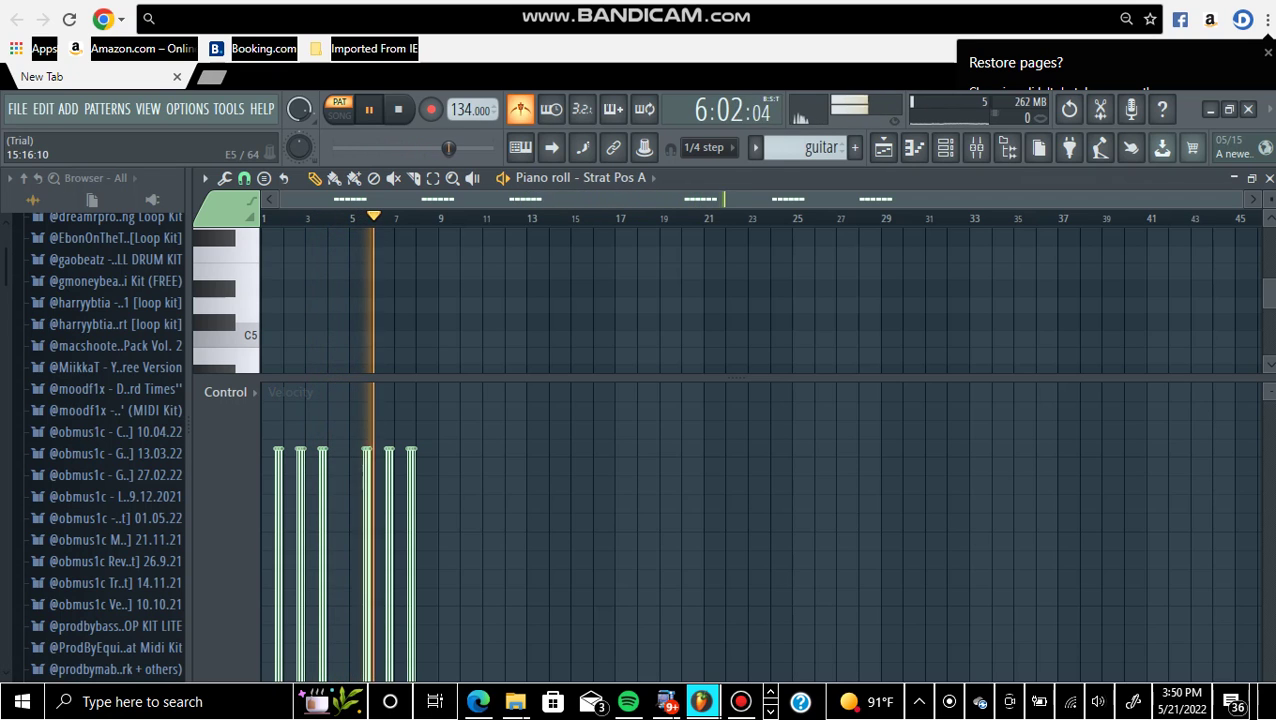
Return to the playlist in song mode and play the arrangement with Track 1 muted and Track 2 active
key(F5)
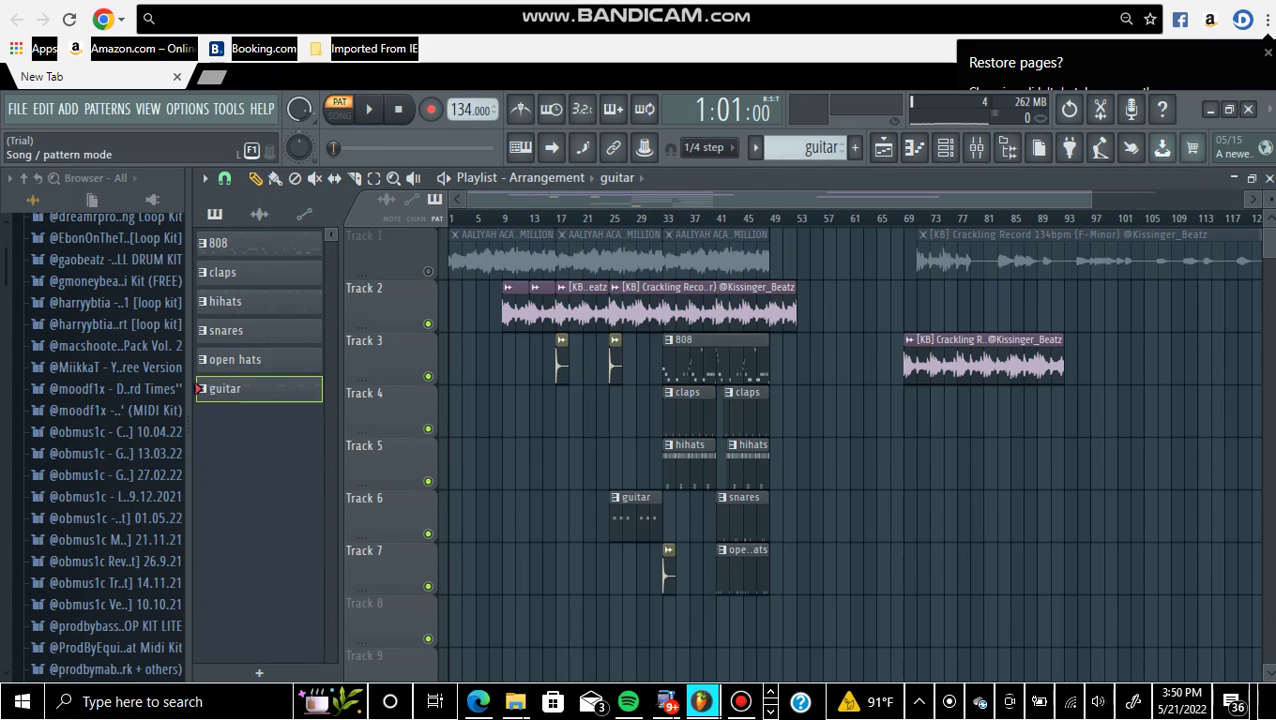
click(428, 271)
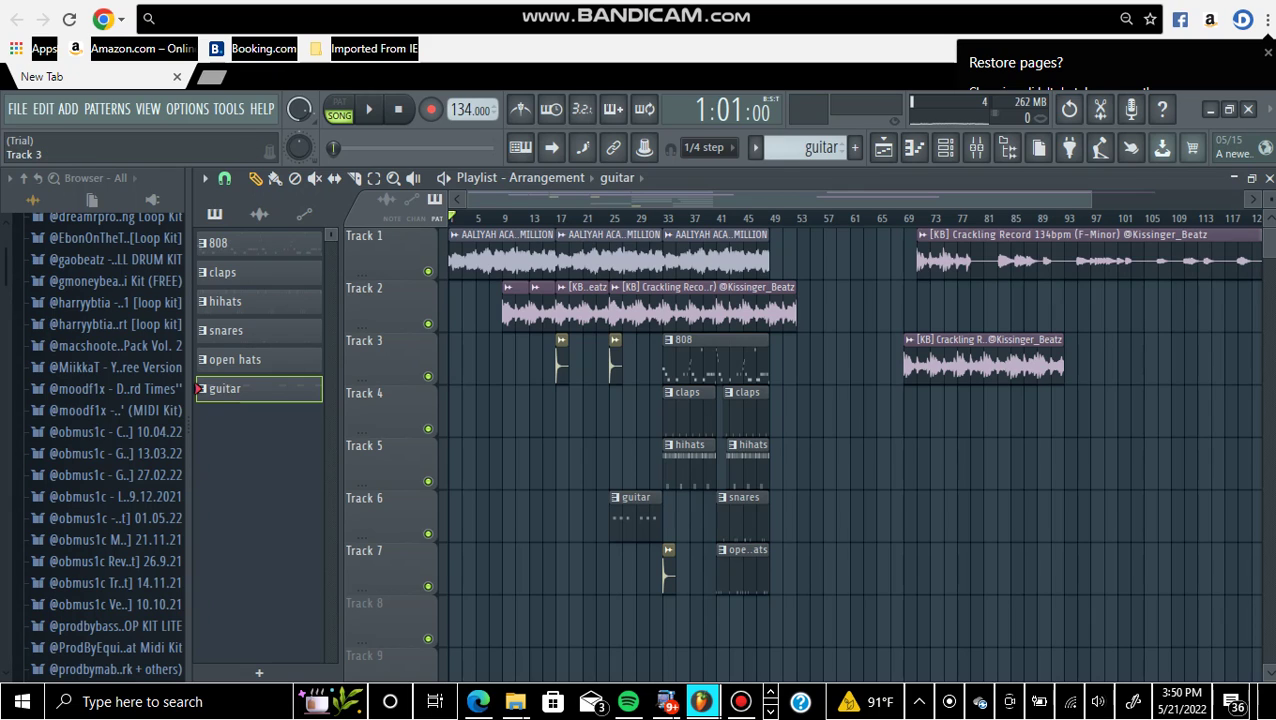
click(428, 323)
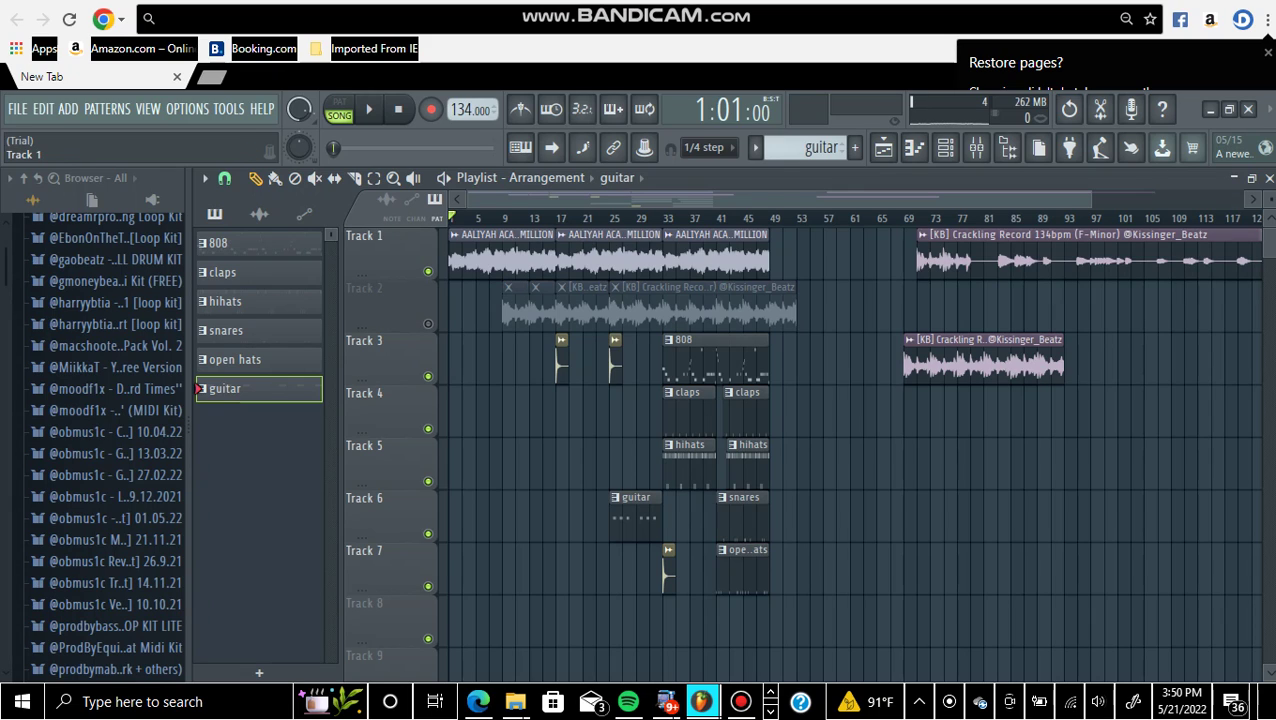
click(428, 271)
click(428, 323)
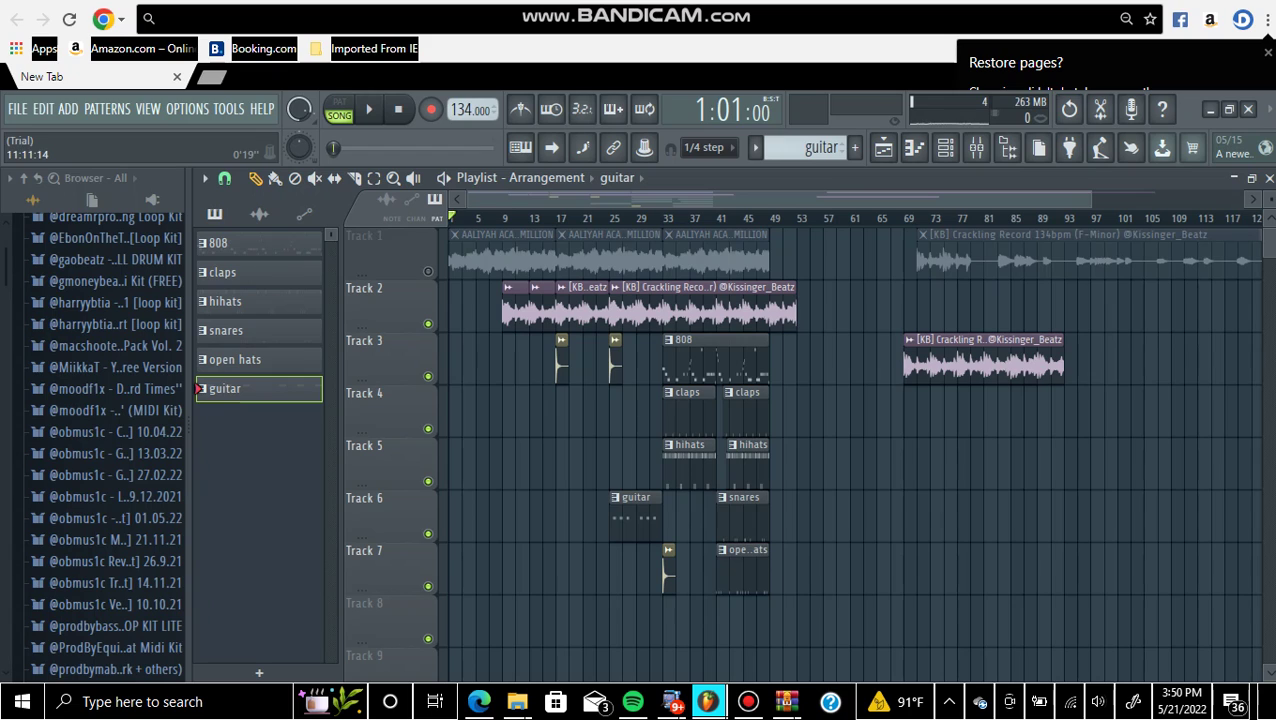
key(space)
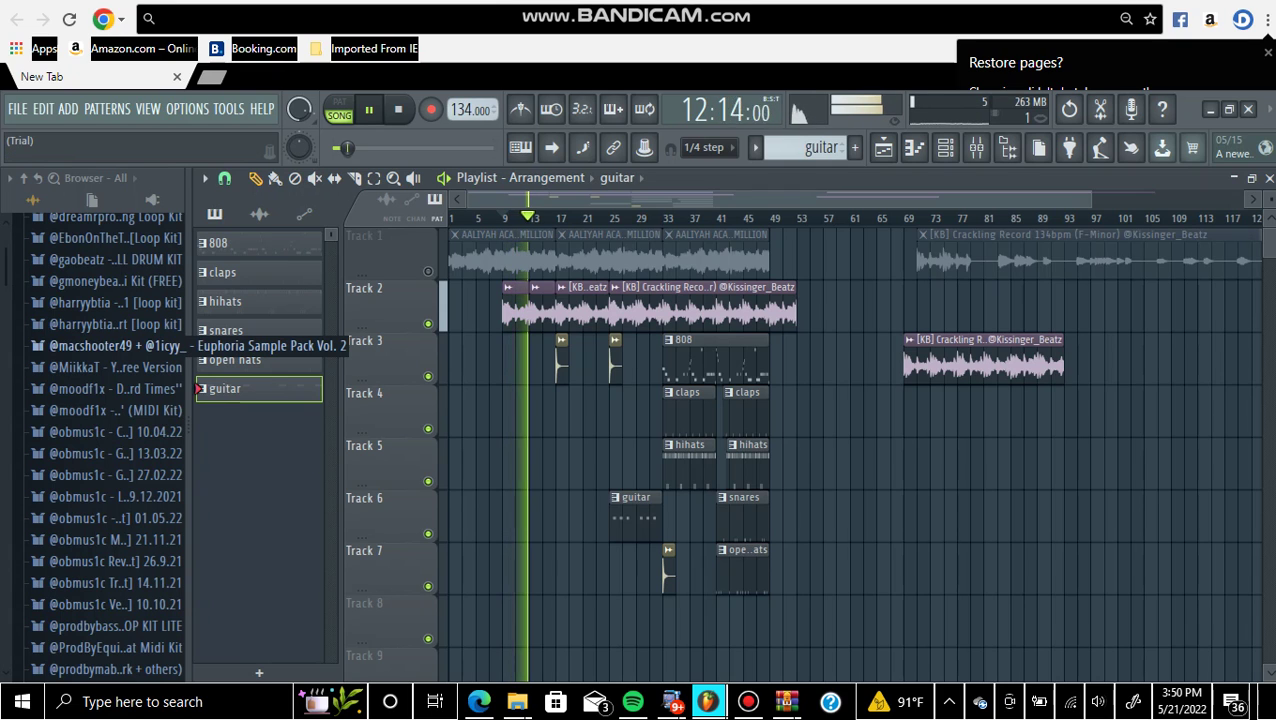
Look through the sample folders for the "[KB] Rod Wave type loop kit", show its contents and collapse it again
scroll(100, 345, up, 10)
scroll(100, 445, down, 15)
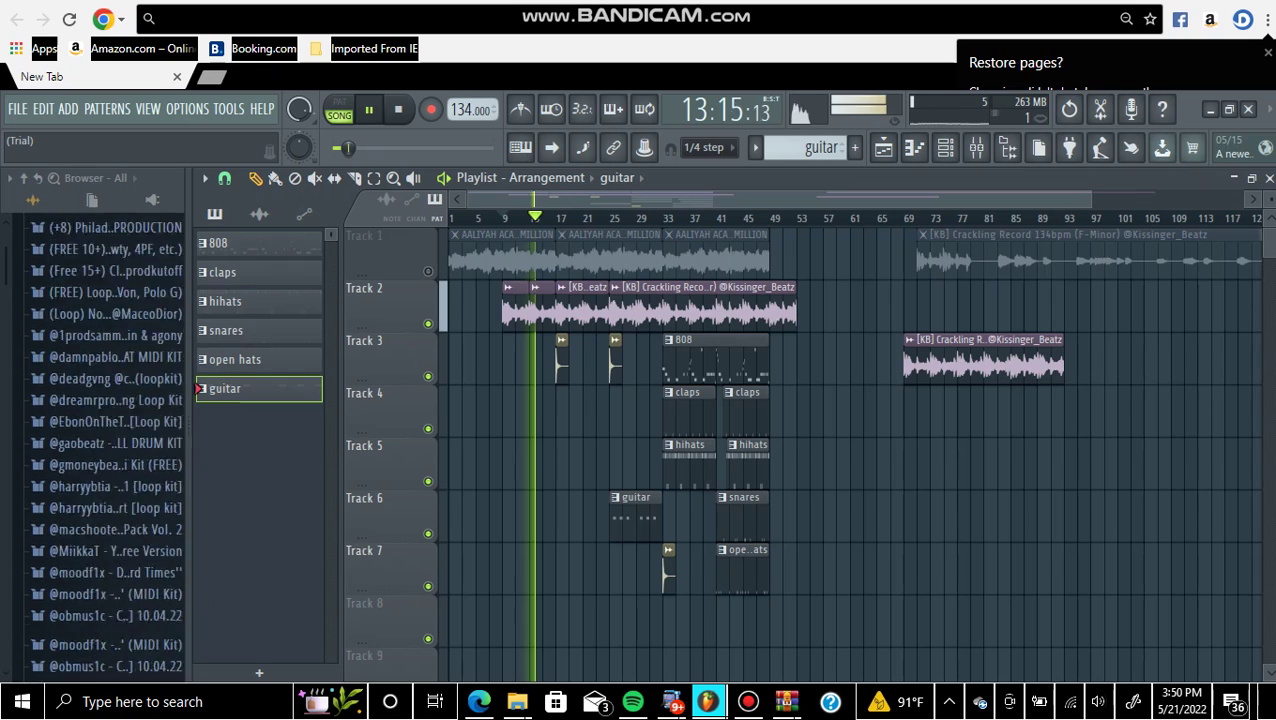
scroll(100, 445, down, 20)
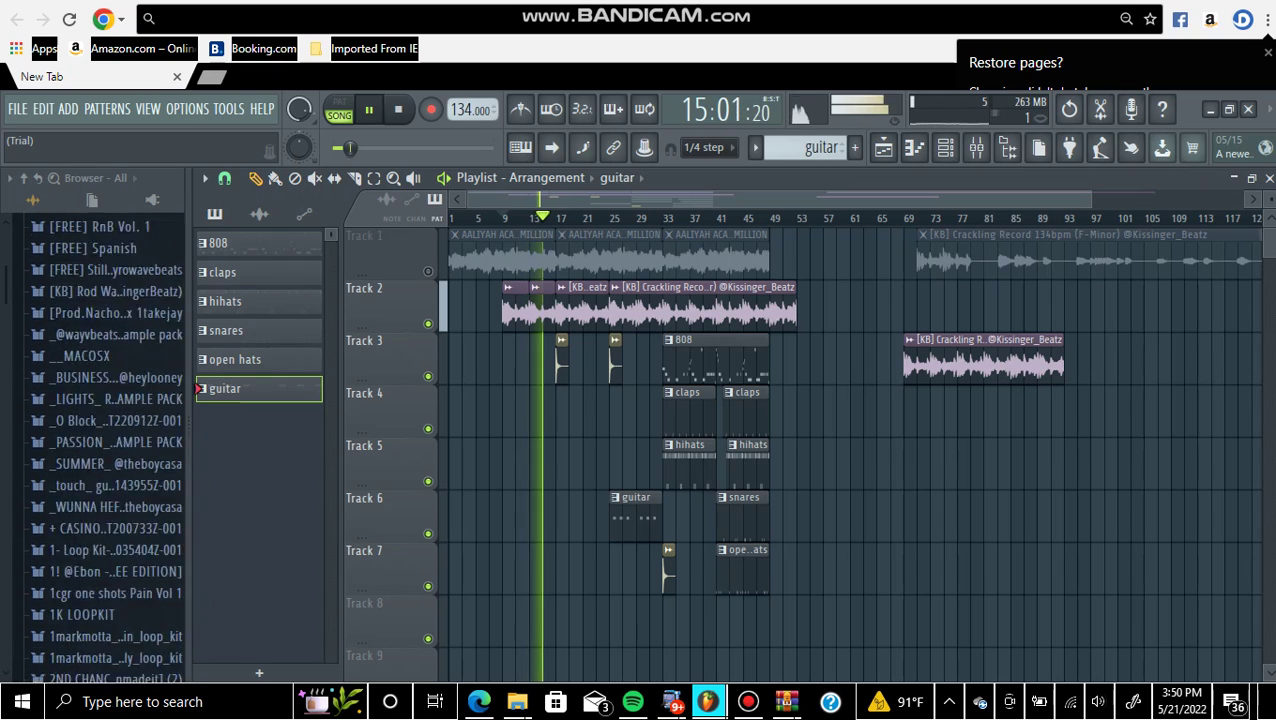
scroll(100, 445, down, 8)
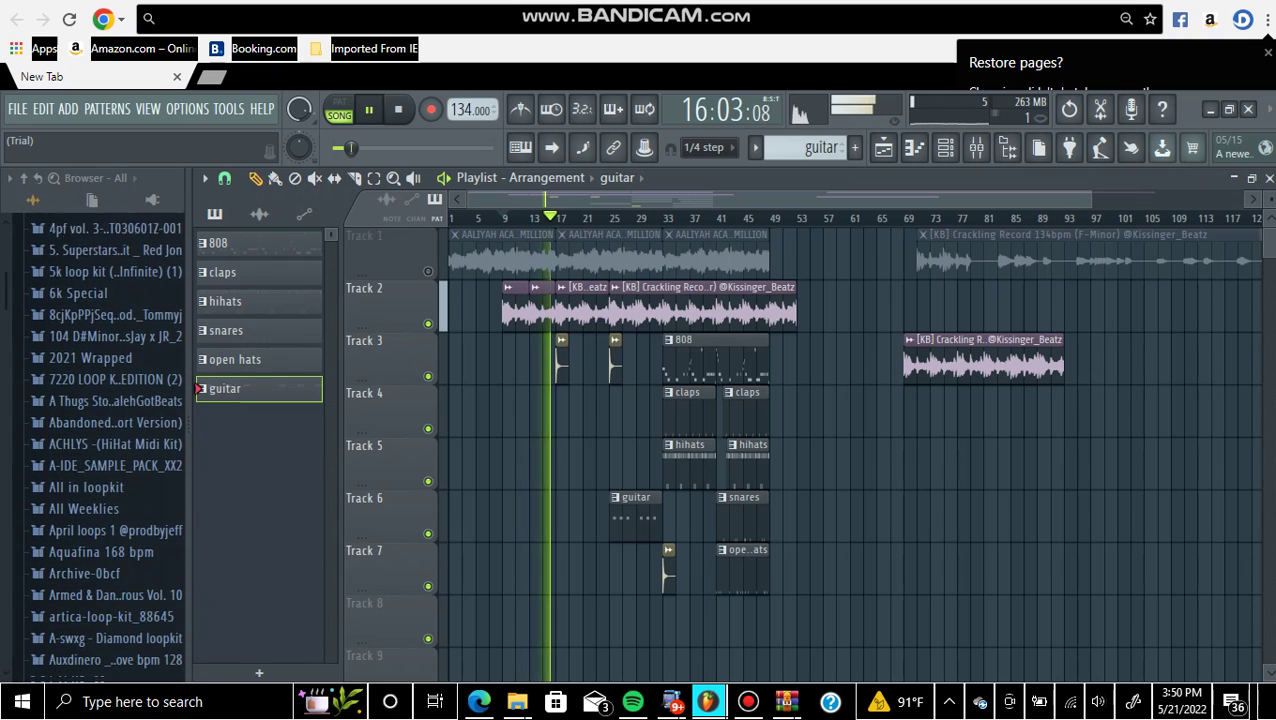
scroll(100, 445, down, 5)
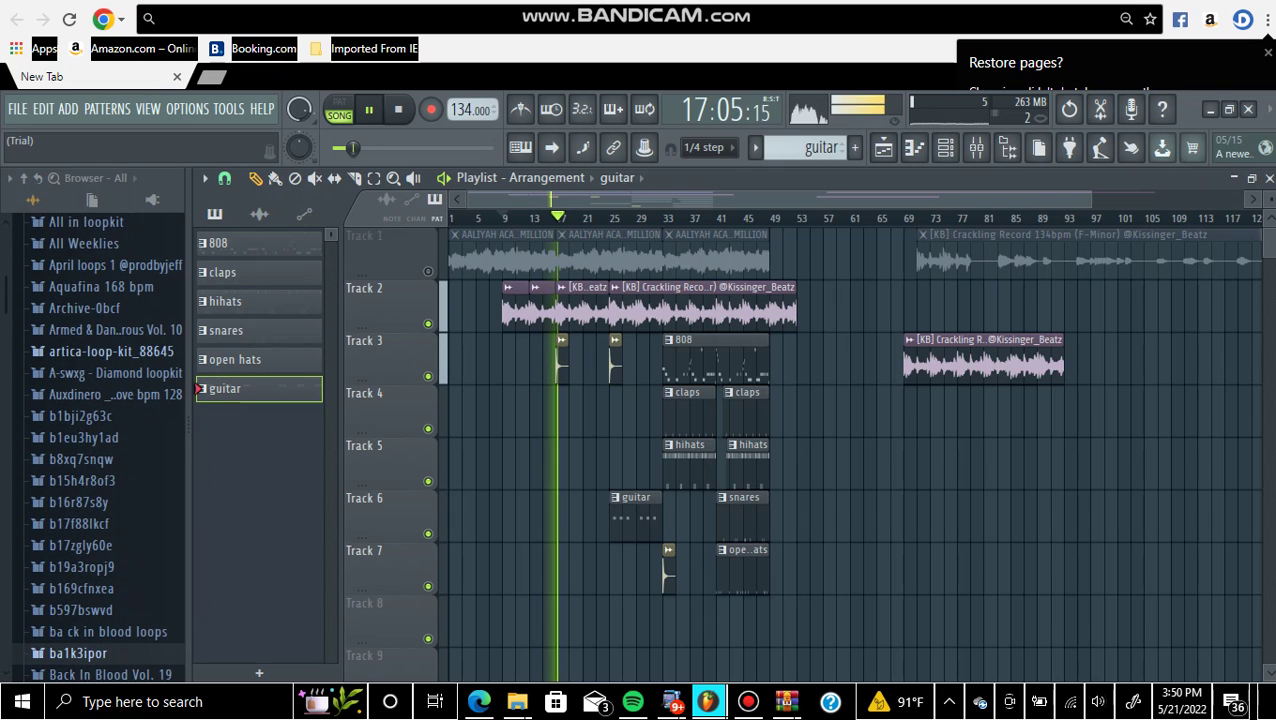
scroll(110, 356, down, 2)
scroll(110, 356, up, 20)
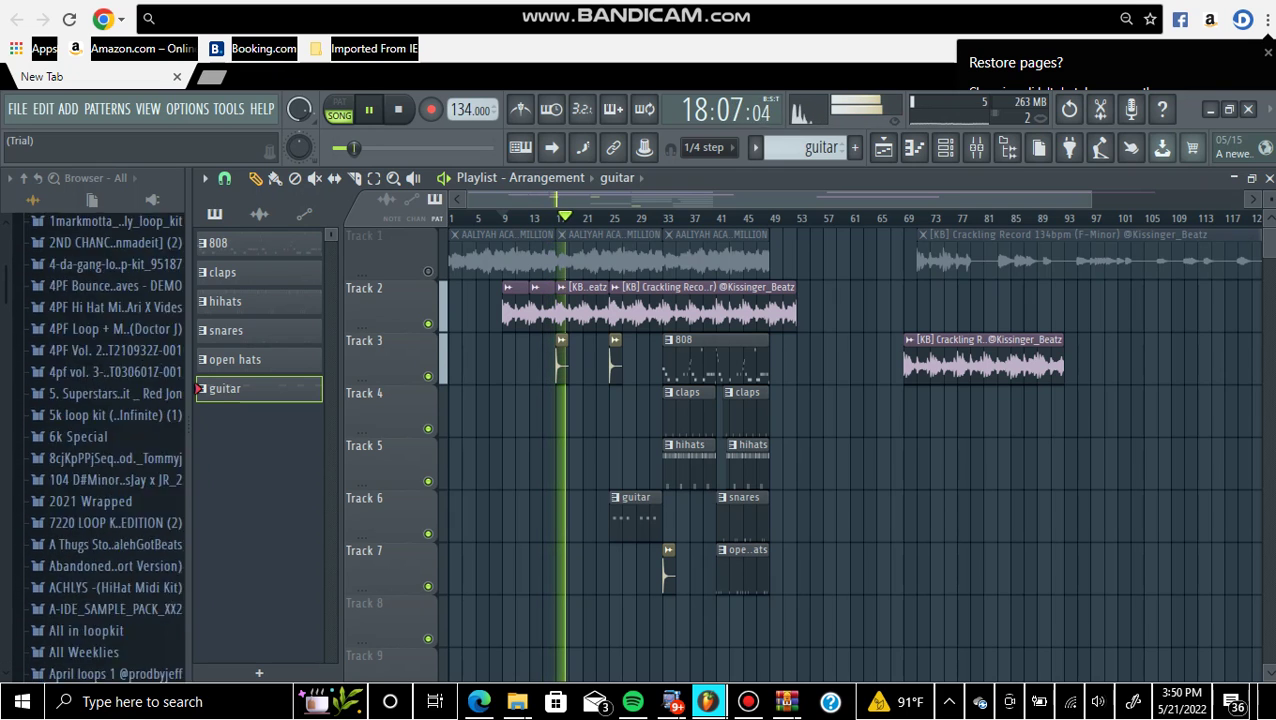
scroll(110, 356, down, 12)
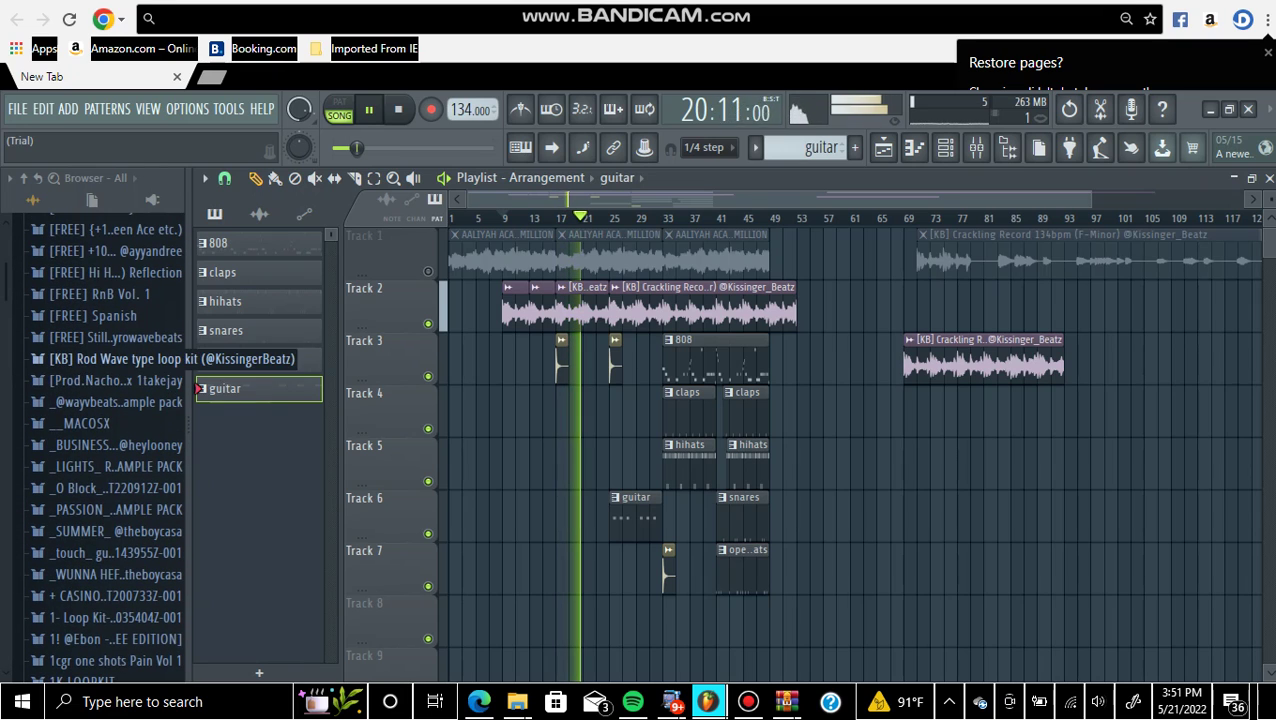
click(150, 358)
click(120, 380)
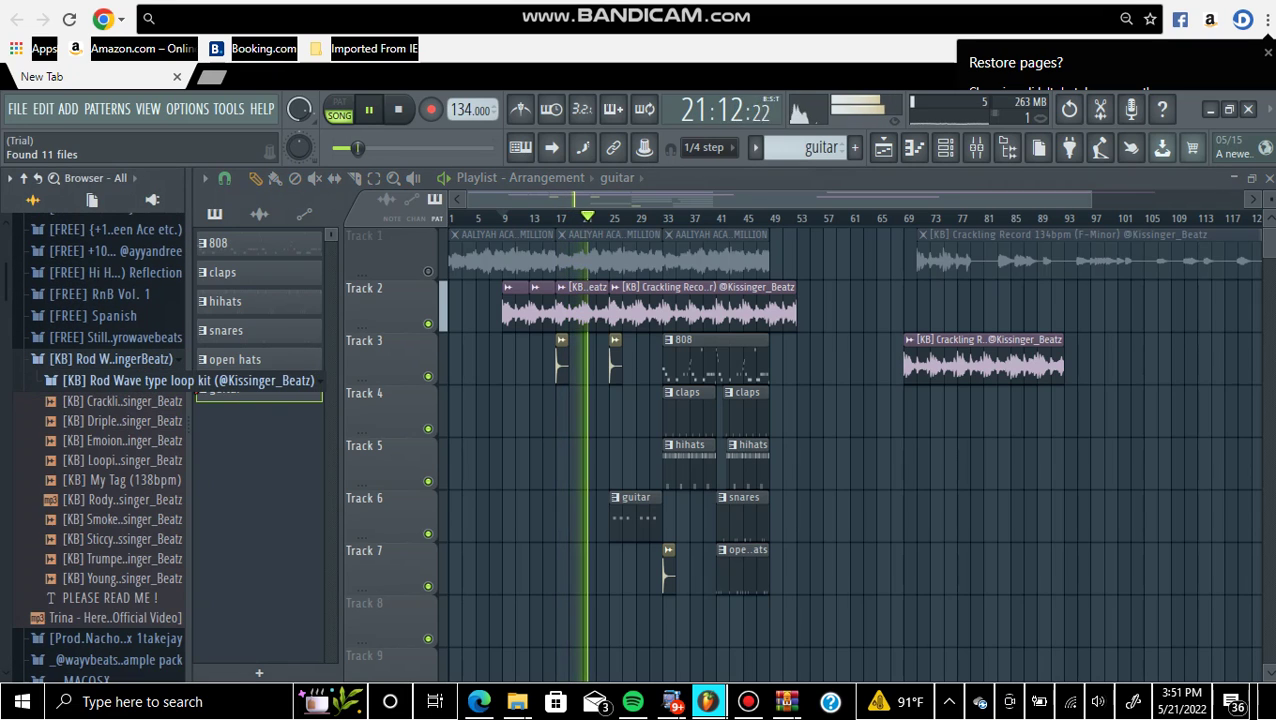
click(125, 359)
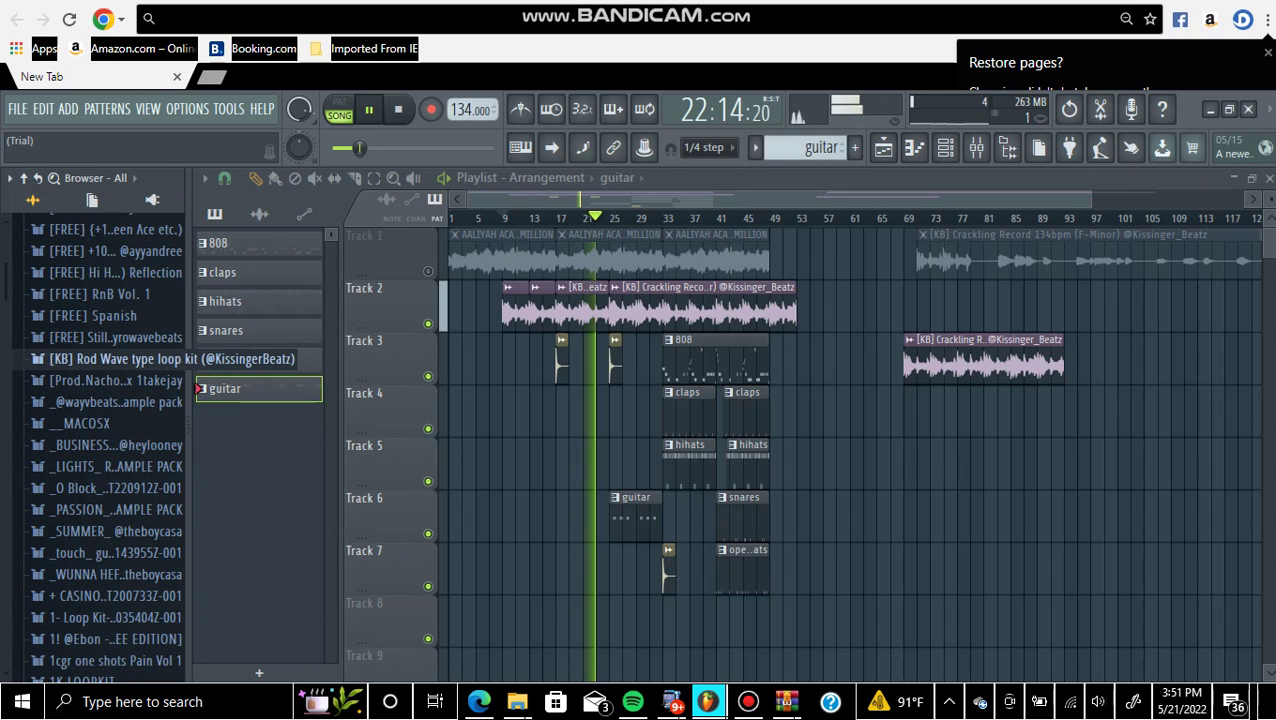
Stop playback, unmute Track 1 and play the full arrangement from the start
key(space)
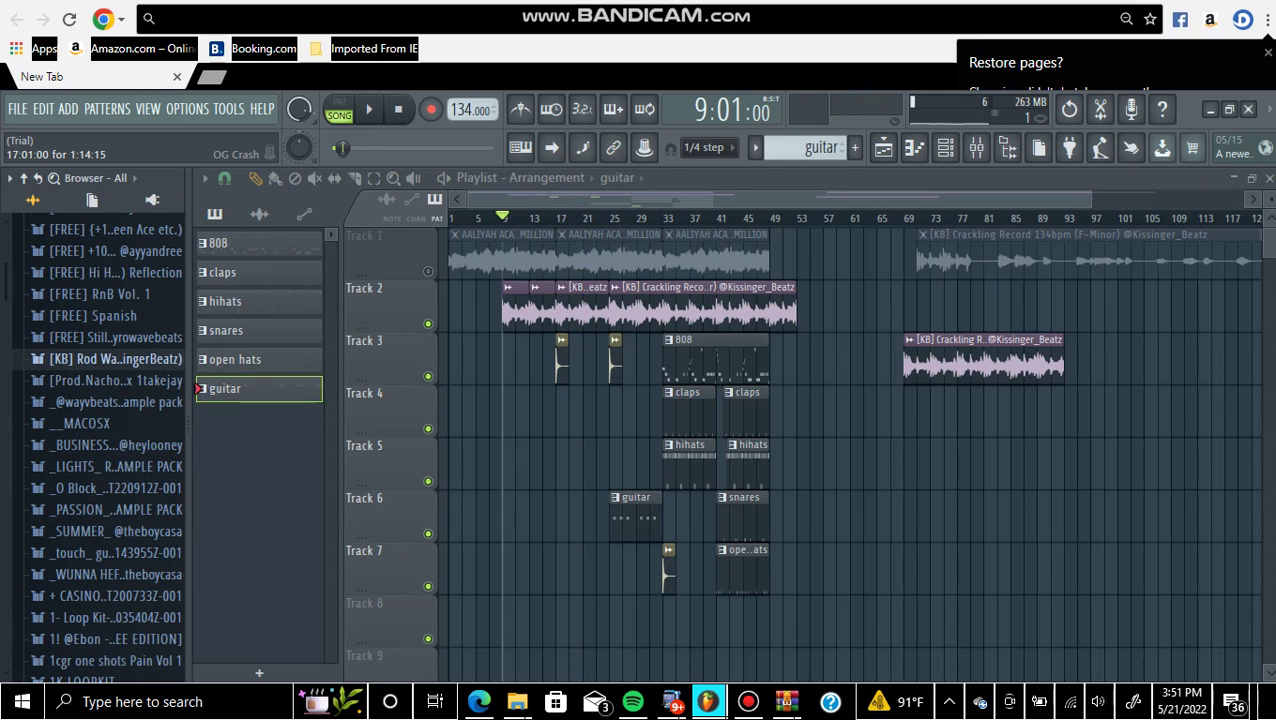
click(428, 271)
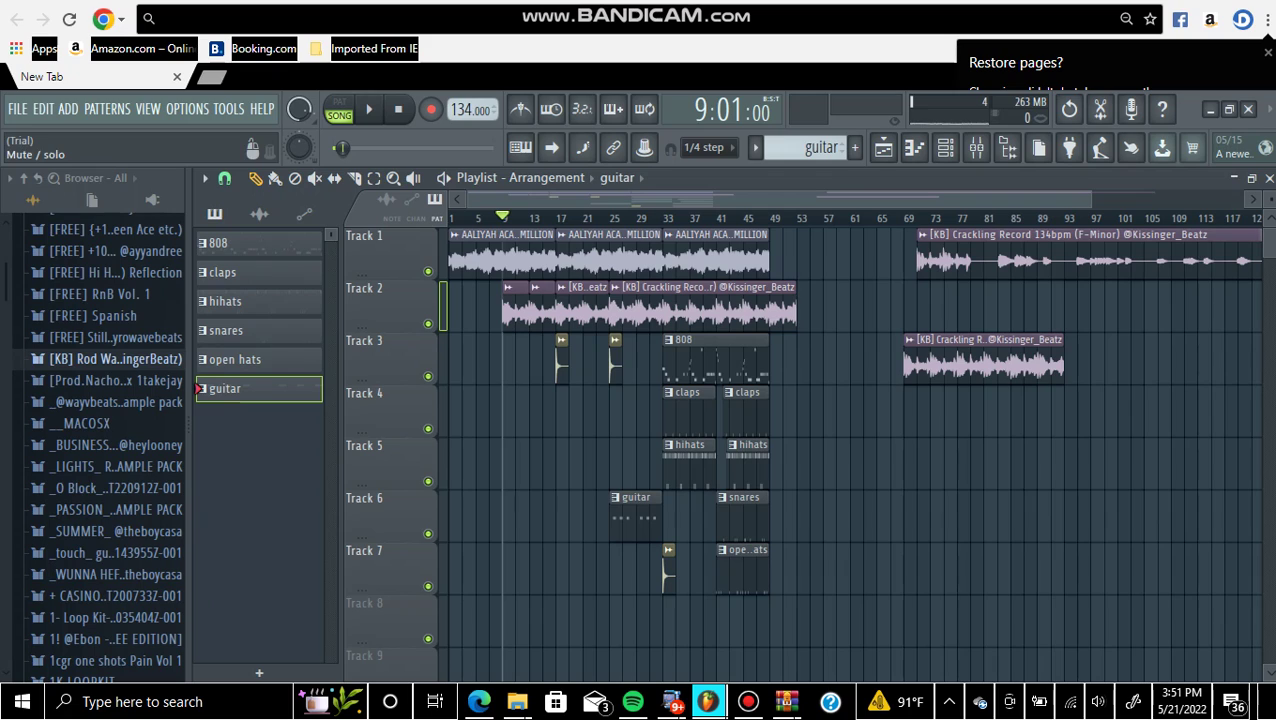
click(398, 109)
key(space)
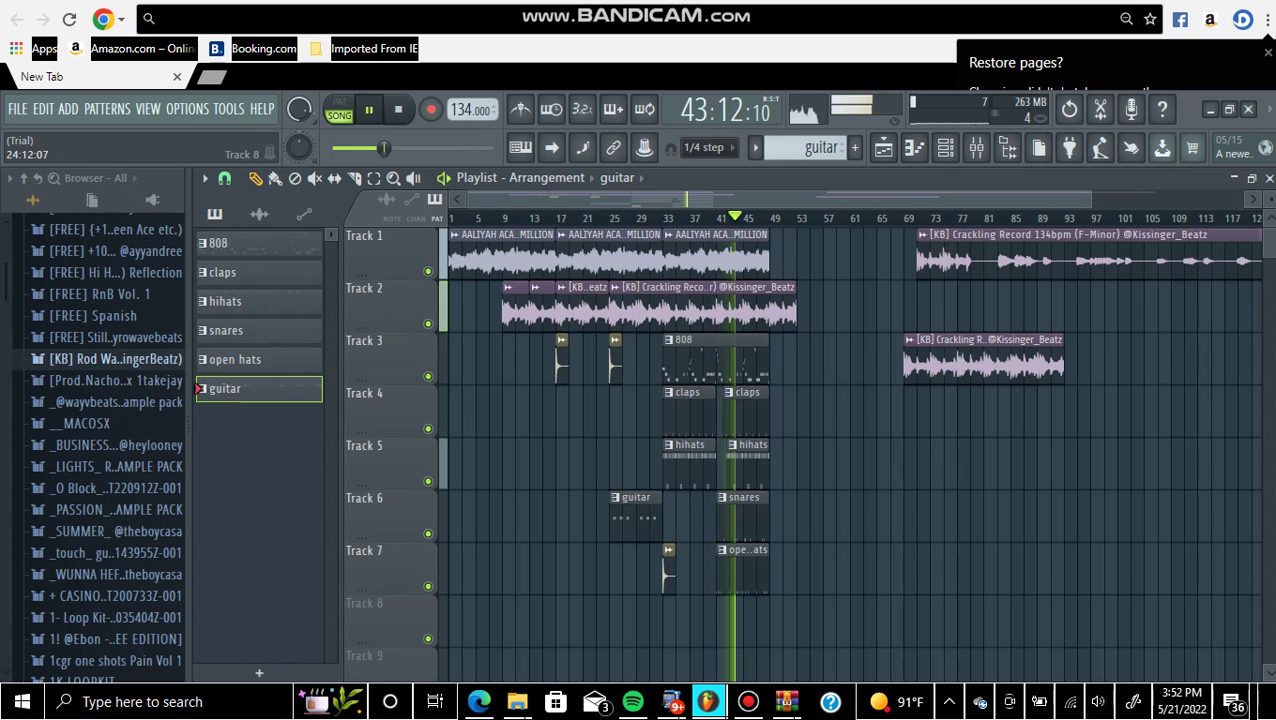
Place a guitar pattern clip on Track 8 at bar 41, under the open hats clip, and stop playback
click(719, 622)
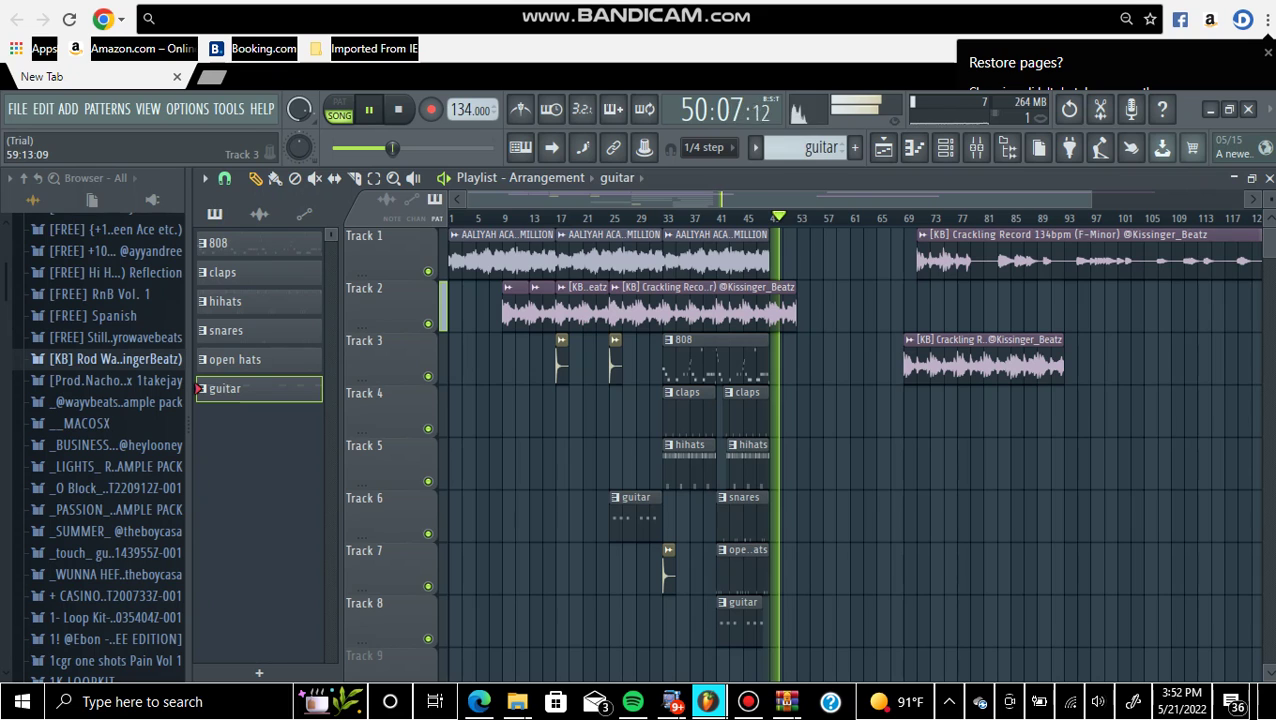
key(space)
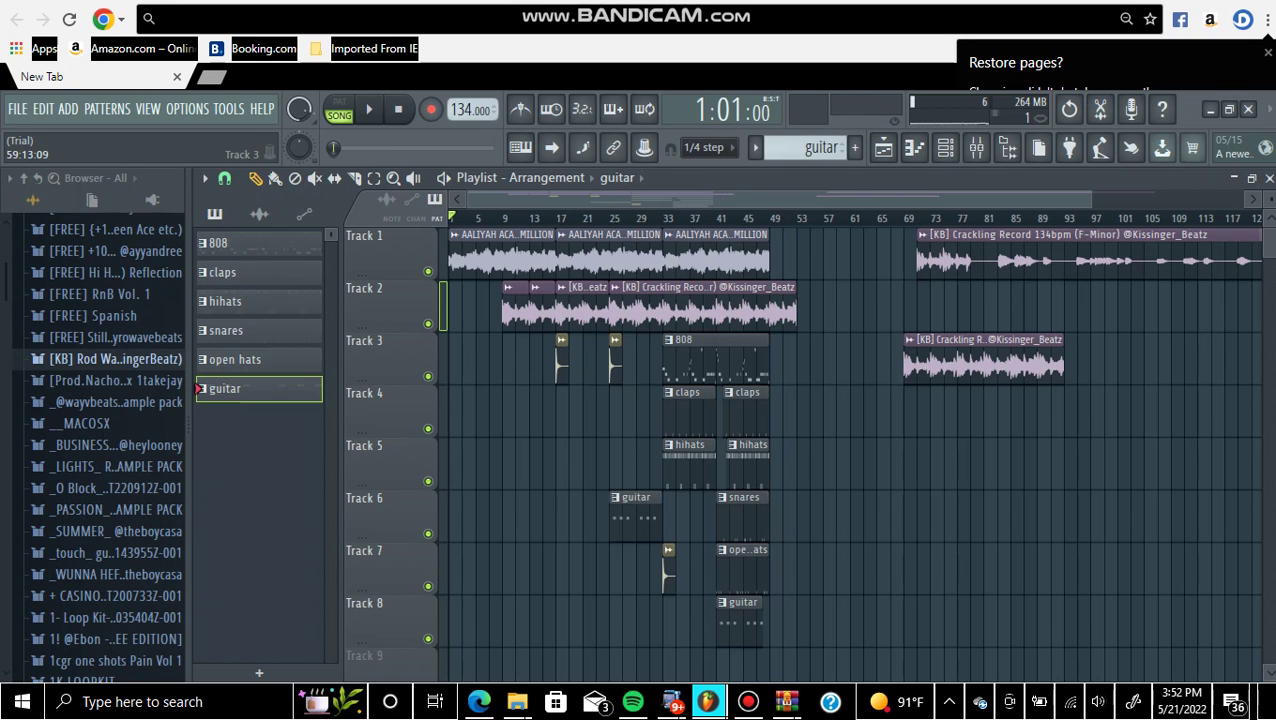